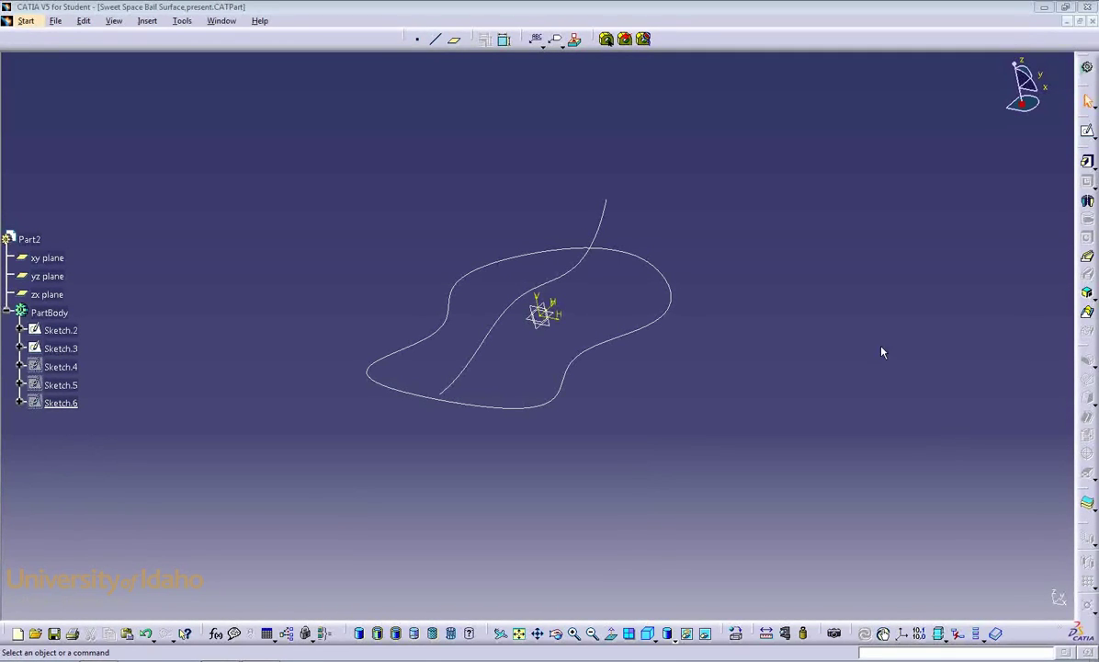
Switch to the Generative Shape Design workbench.
left_click(27, 22)
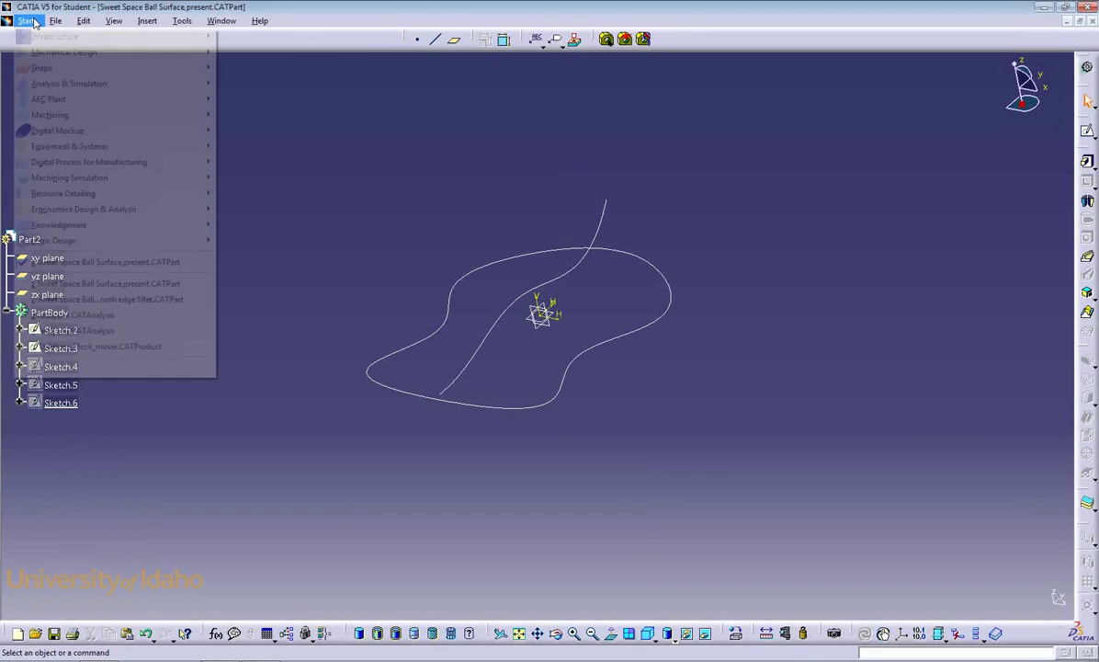
mouse_move(110, 68)
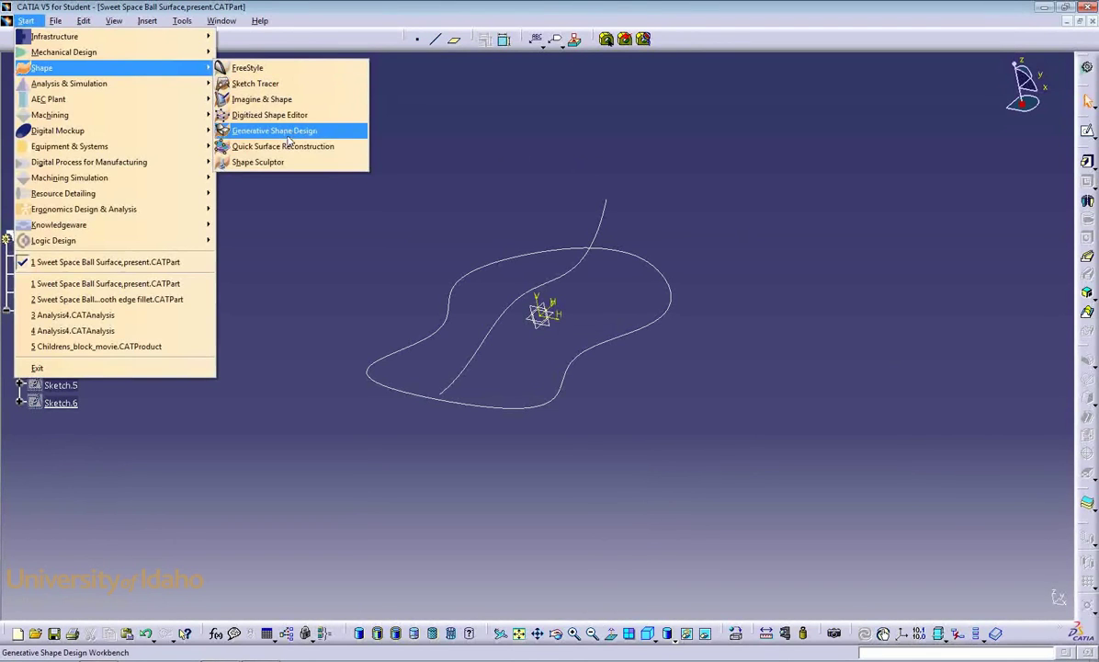
left_click(276, 130)
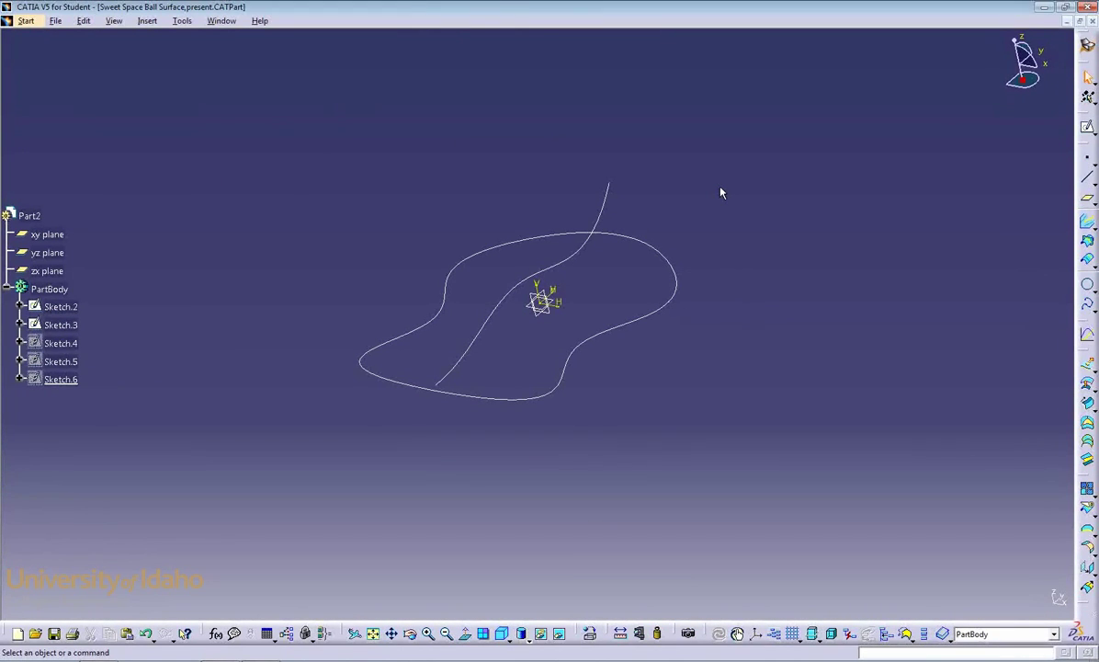
key("shift+Down")
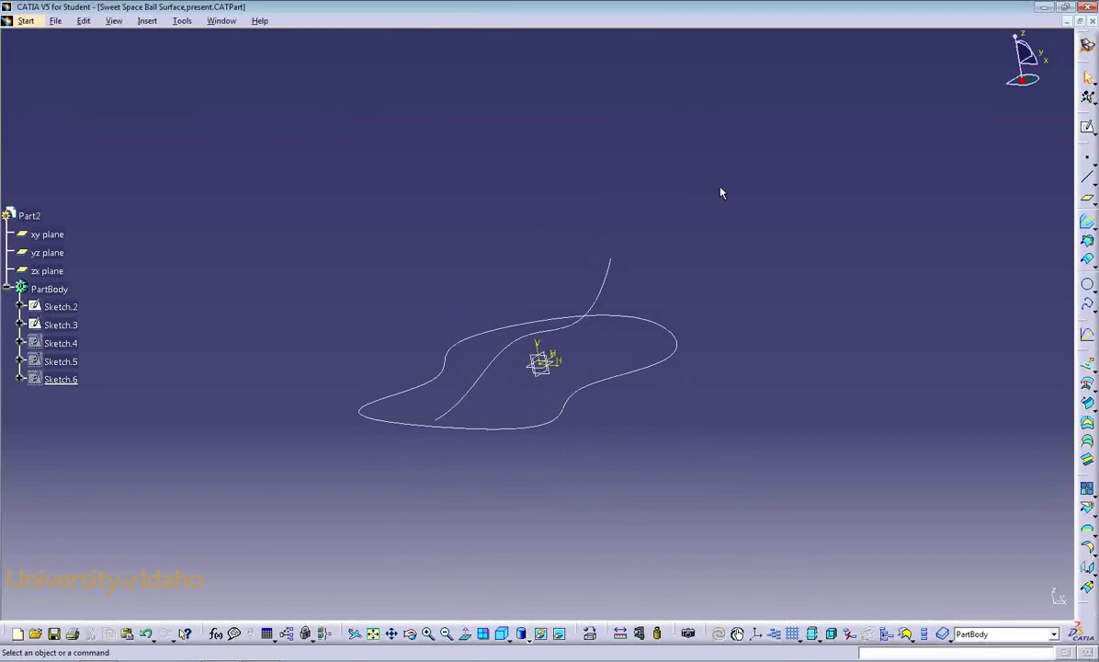
key("shift+Right")
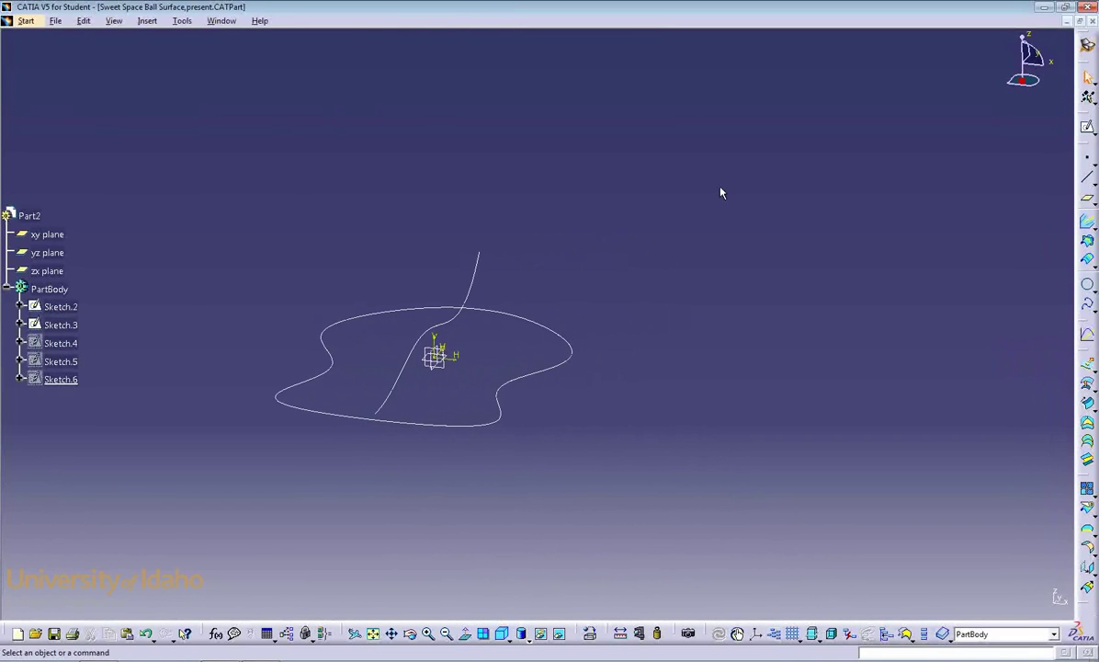
key("shift+Right")
key("shift+Up")
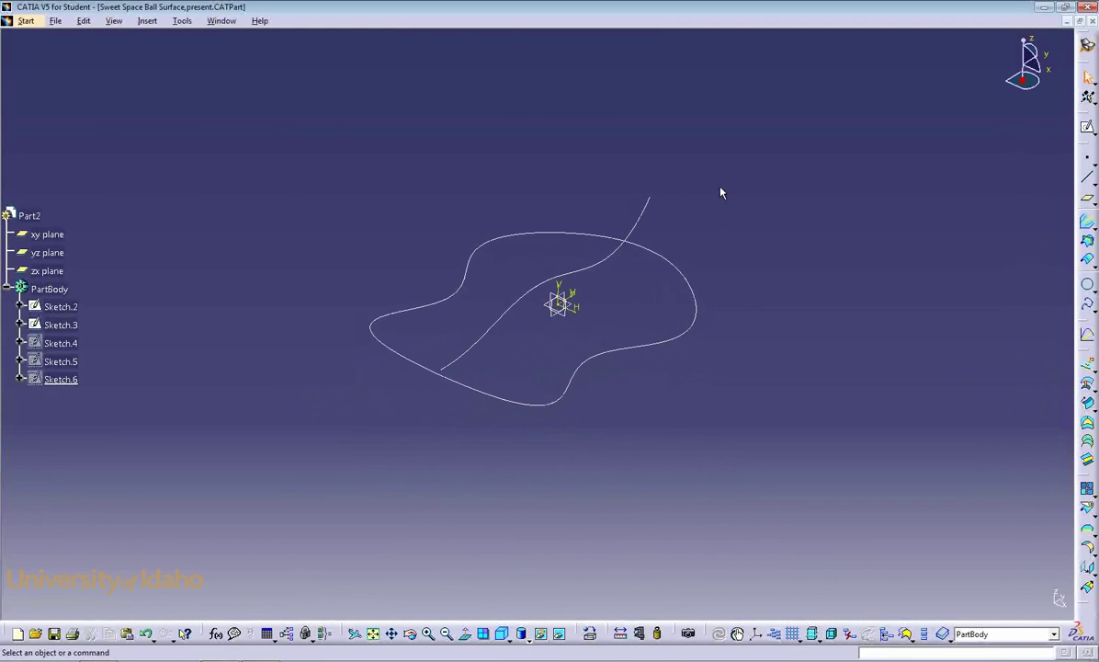
key("shift+Down")
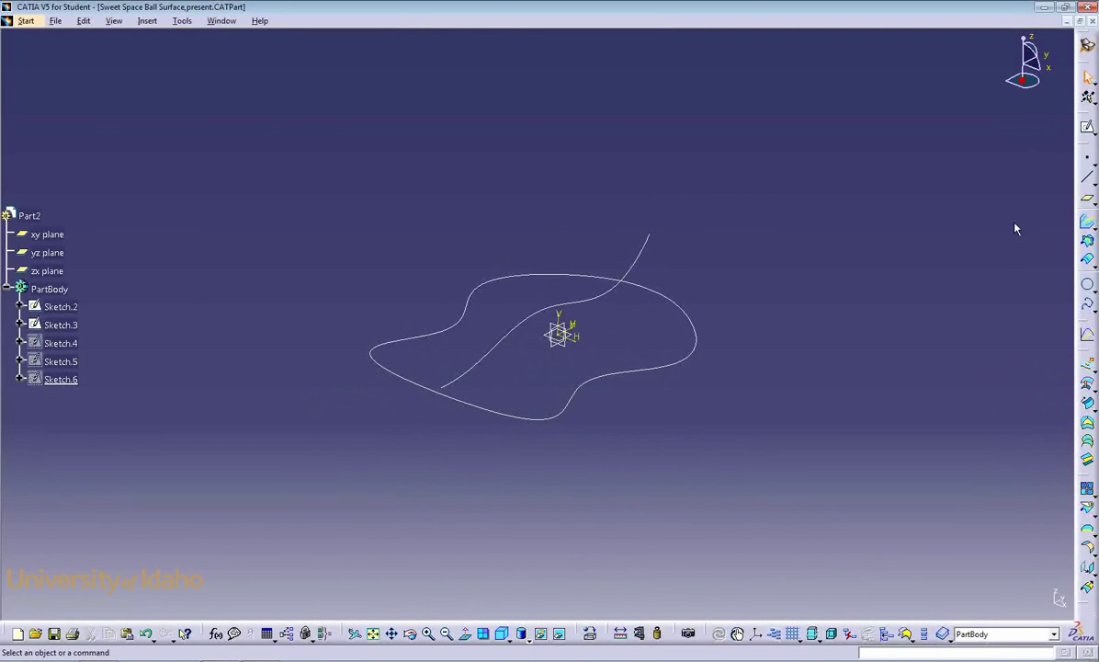
left_click(1087, 223)
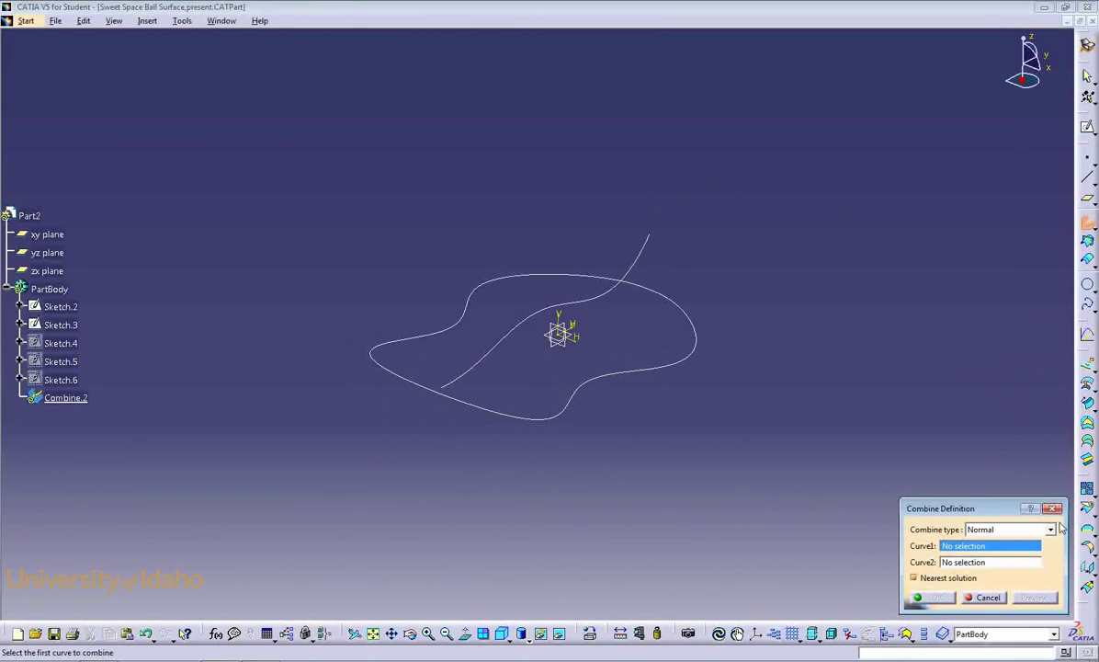
key("Escape")
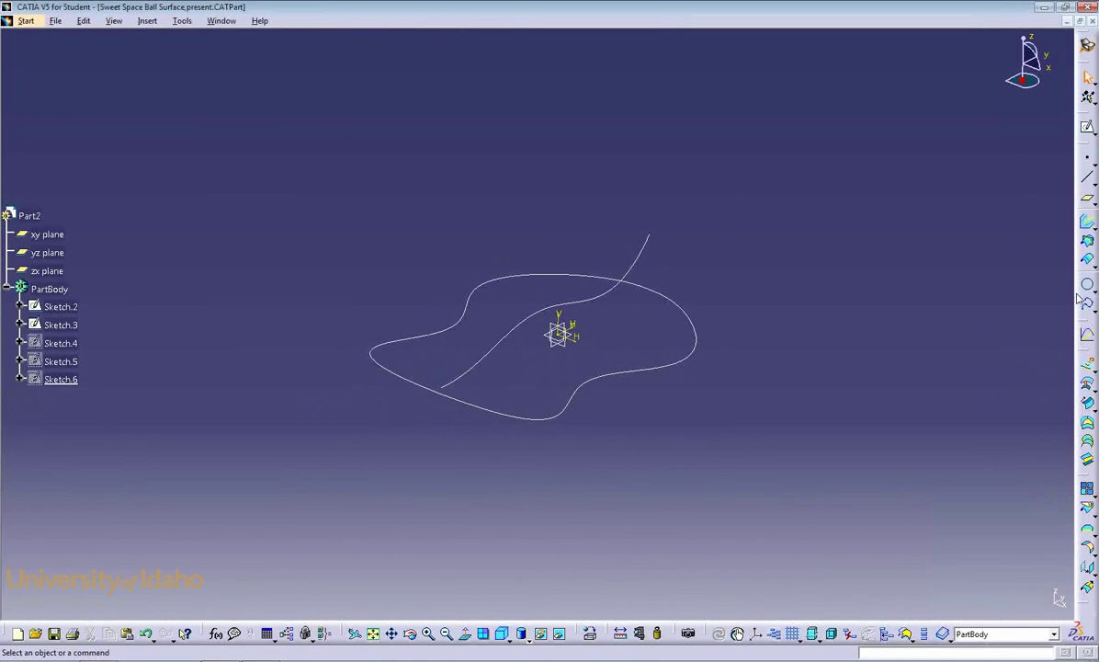
Combine the open curve of Sketch.3 with the closed outline of Sketch.2 using the Normal combine type.
left_click(1093, 246)
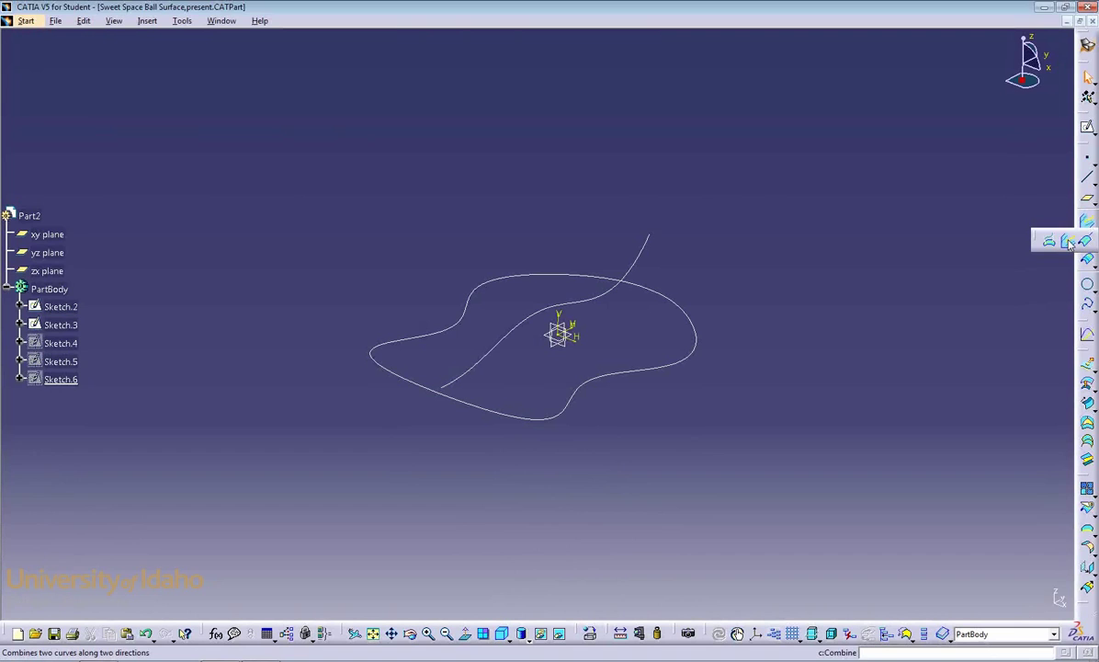
left_click(1068, 242)
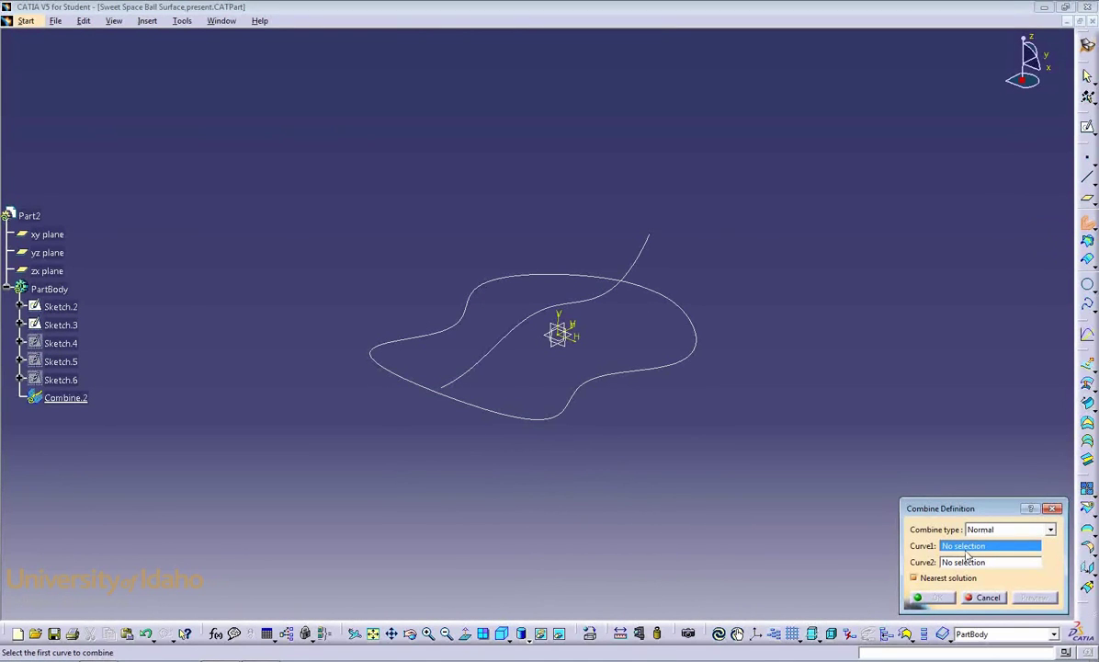
left_click(613, 297)
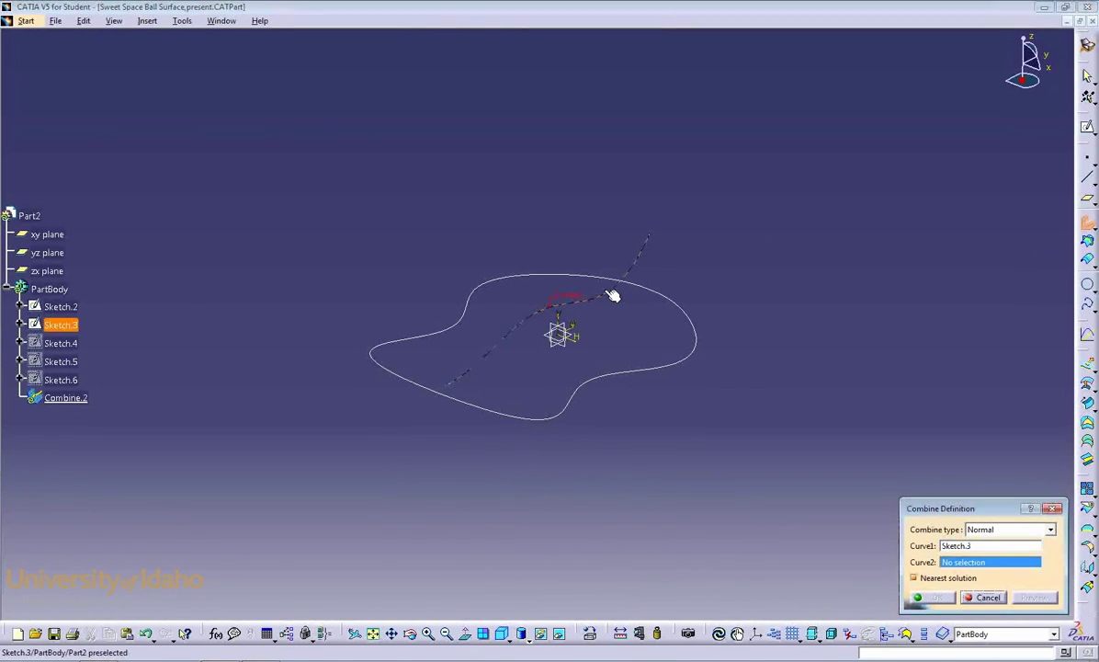
left_click(642, 368)
left_click(1039, 598)
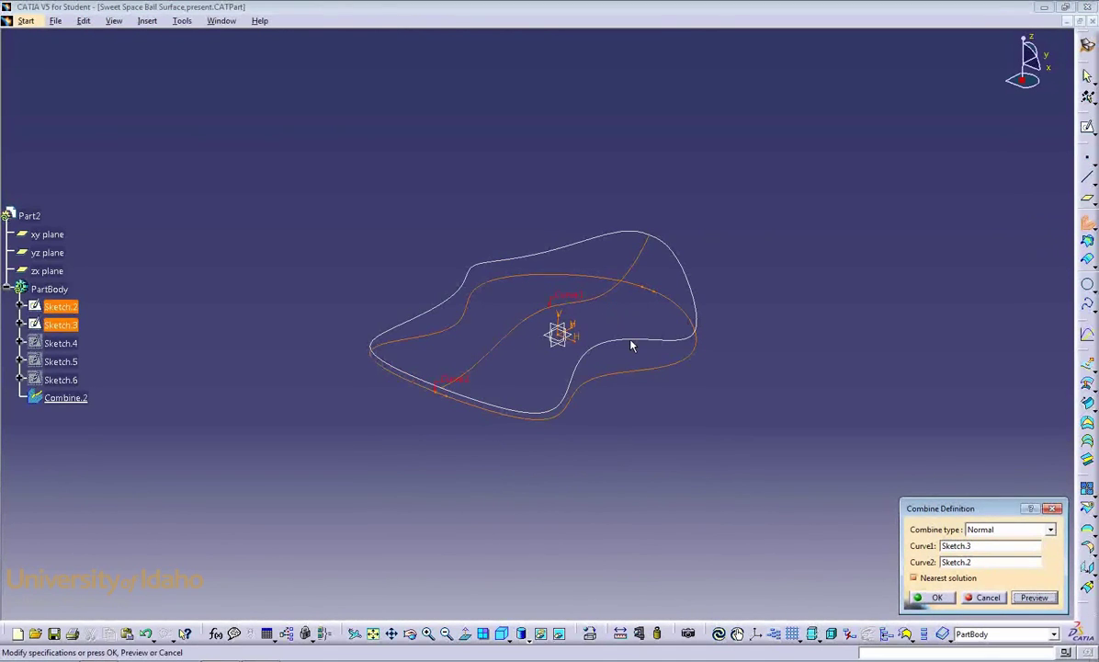
mouse_move(633, 343)
middle_mouse_down()
mouse_move(865, 527)
mouse_move(844, 488)
mouse_move(656, 425)
middle_mouse_up()
key("Return")
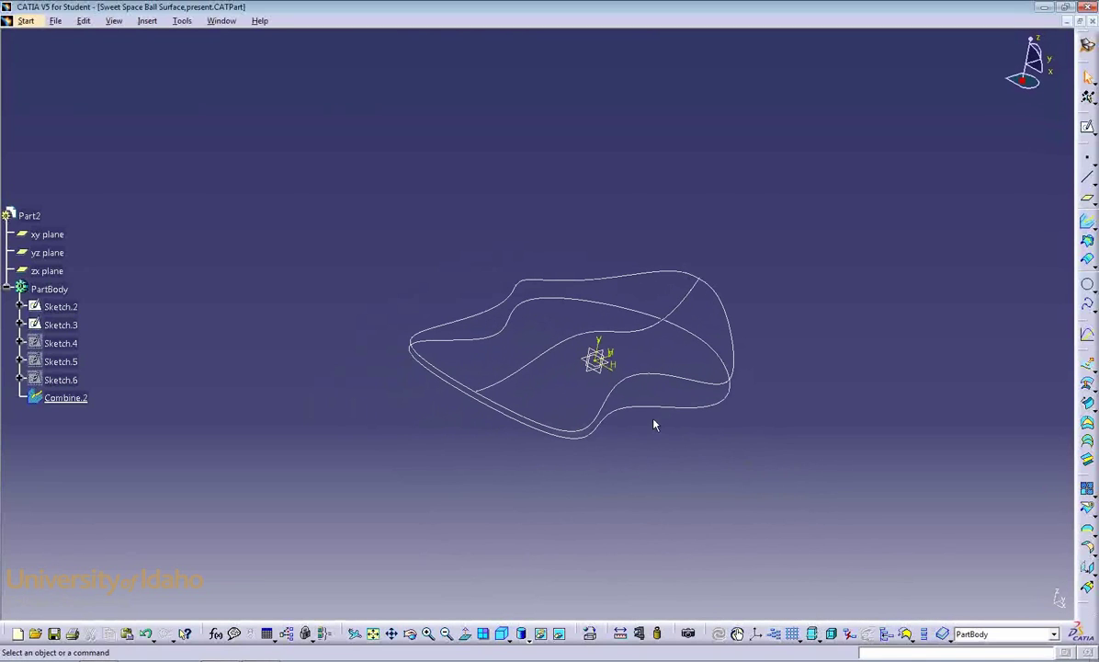
Hide Sketch.2 and Sketch.3, leaving the combined curve displayed.
right_click(651, 412)
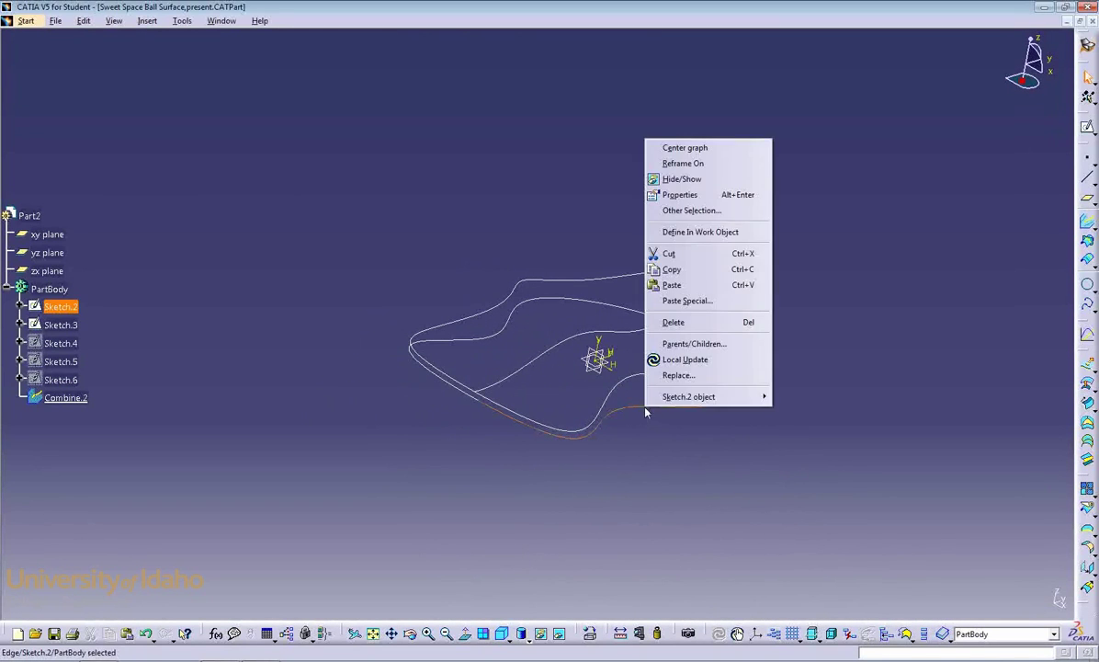
left_click(694, 230)
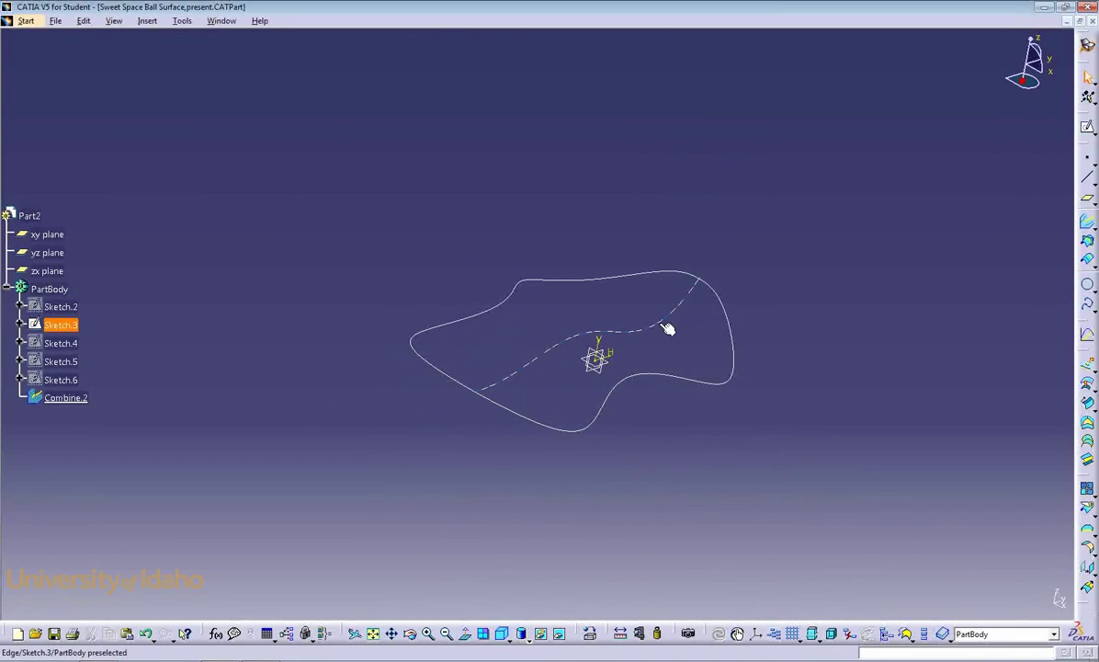
right_click(665, 327)
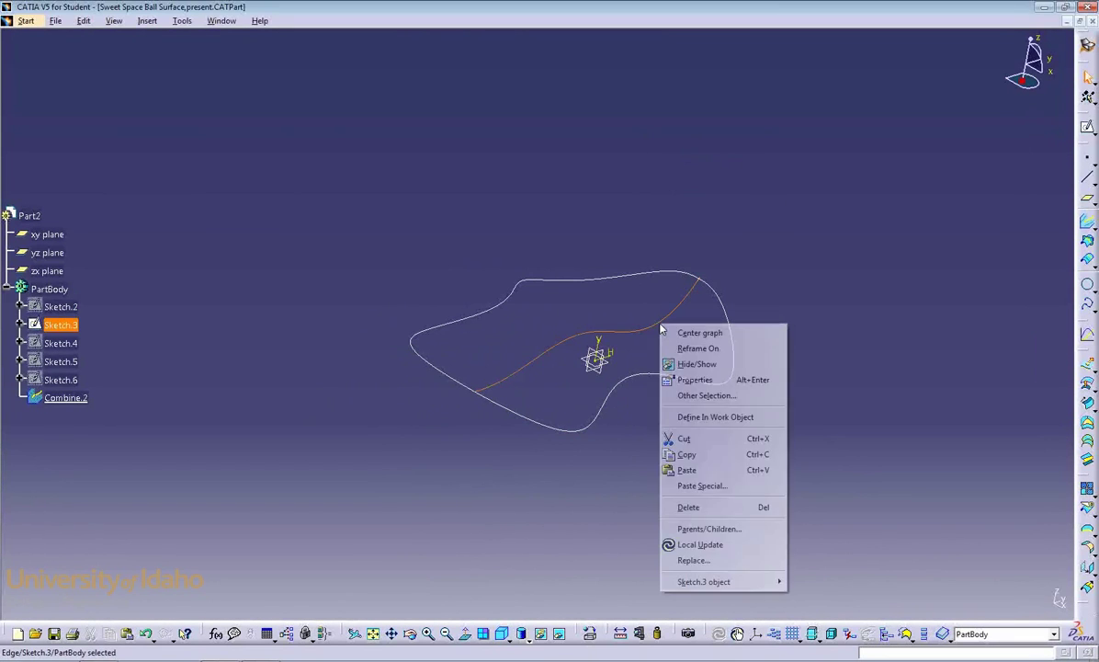
left_click(705, 367)
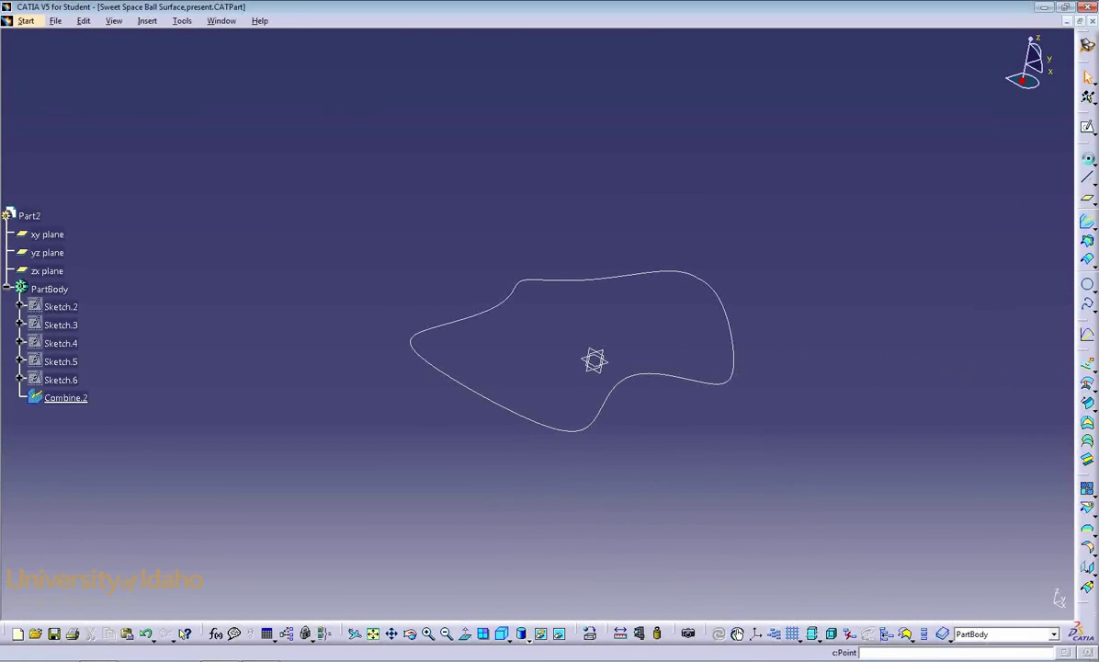
Create a coordinate point at X 0 in, Y 3 in, Z 2 in and fill the combined curve with a surface passing through it.
left_click(1088, 159)
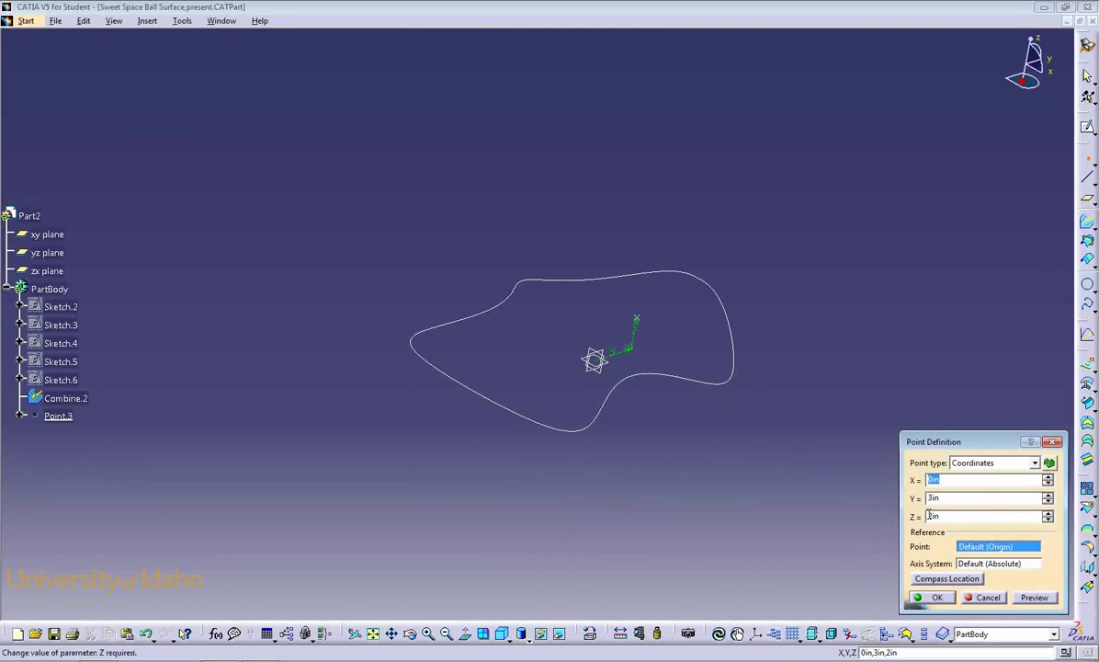
left_click(938, 598)
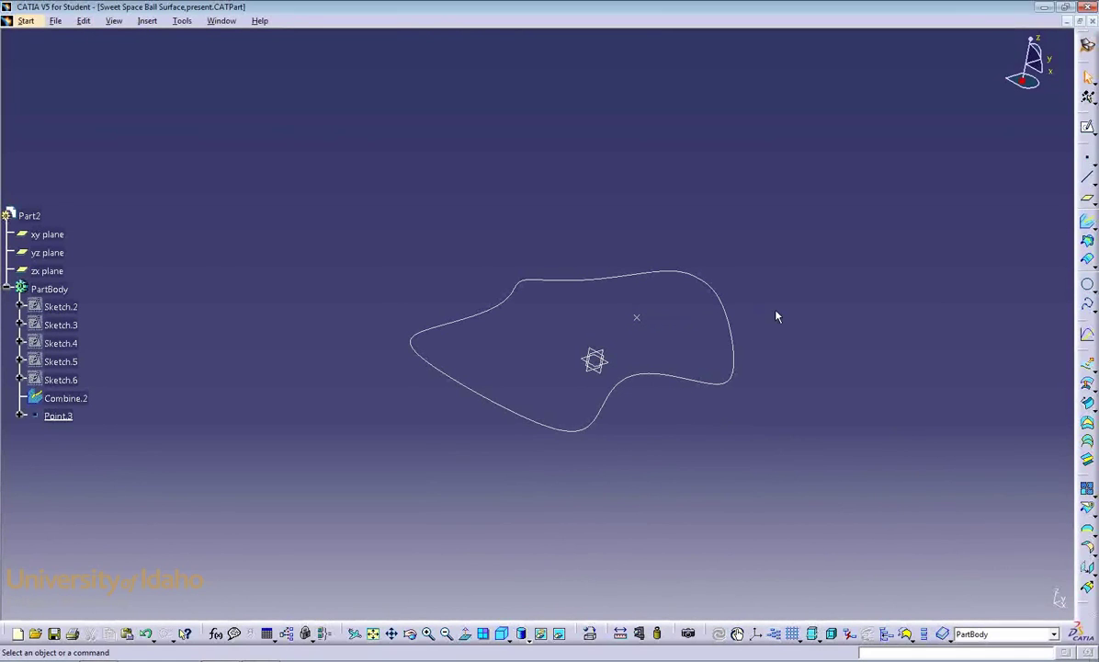
left_click(1089, 426)
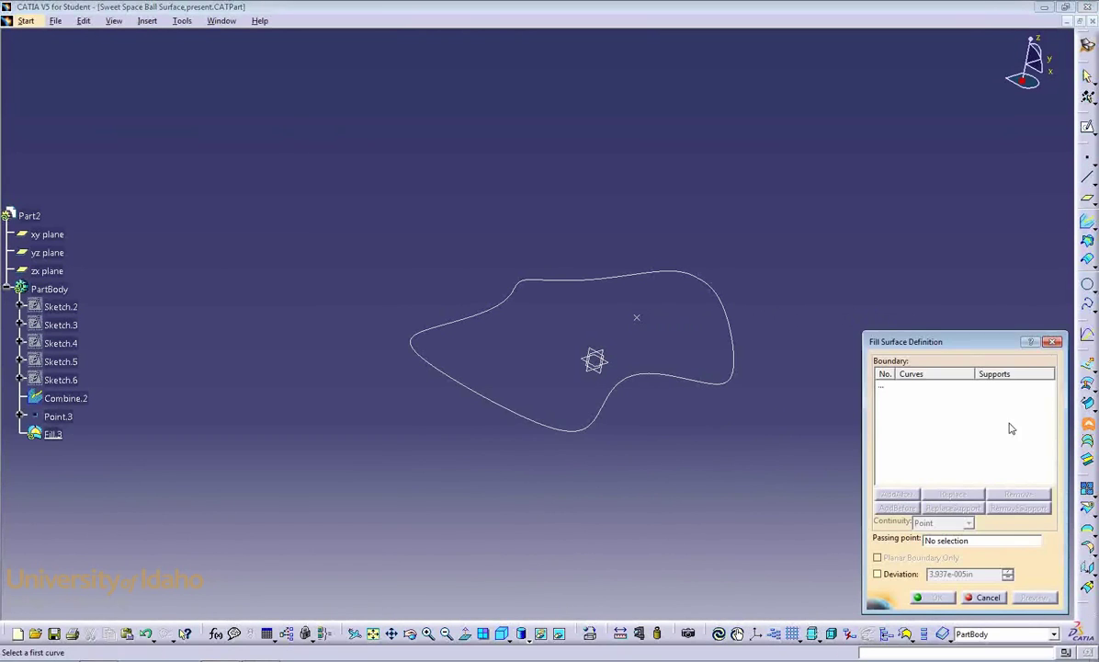
left_click(662, 377)
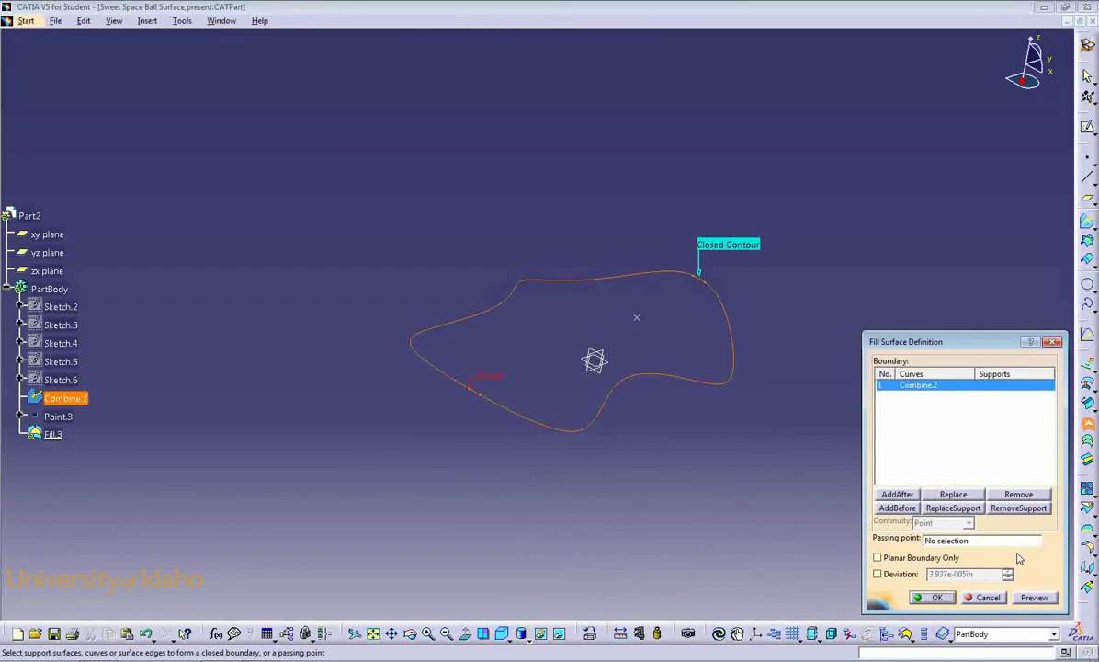
left_click(978, 541)
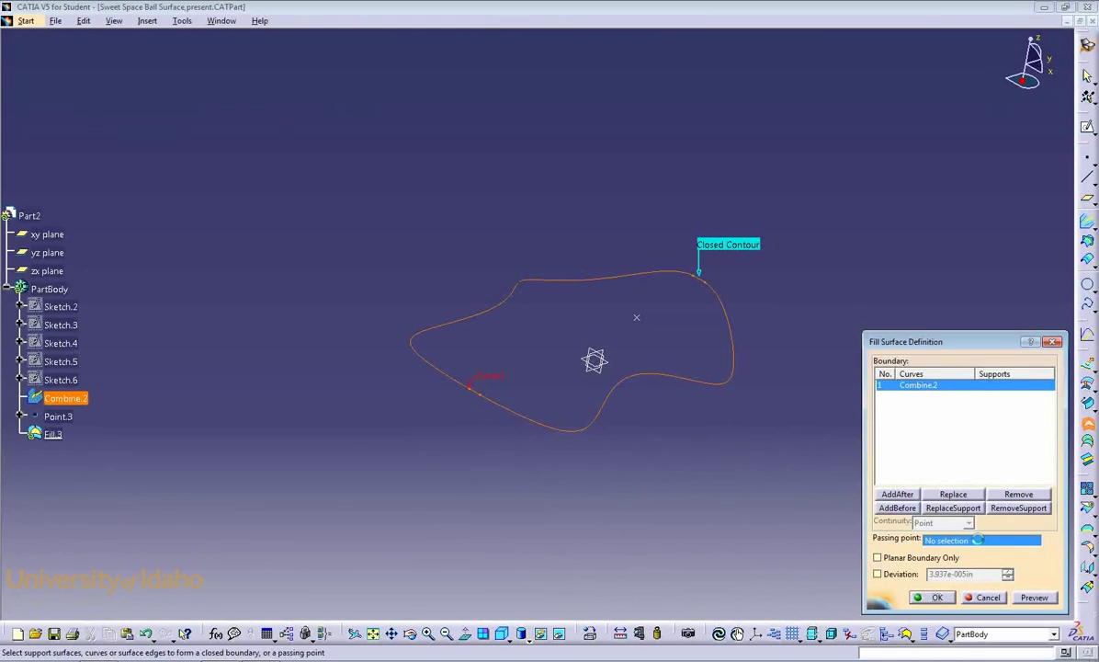
left_click(638, 318)
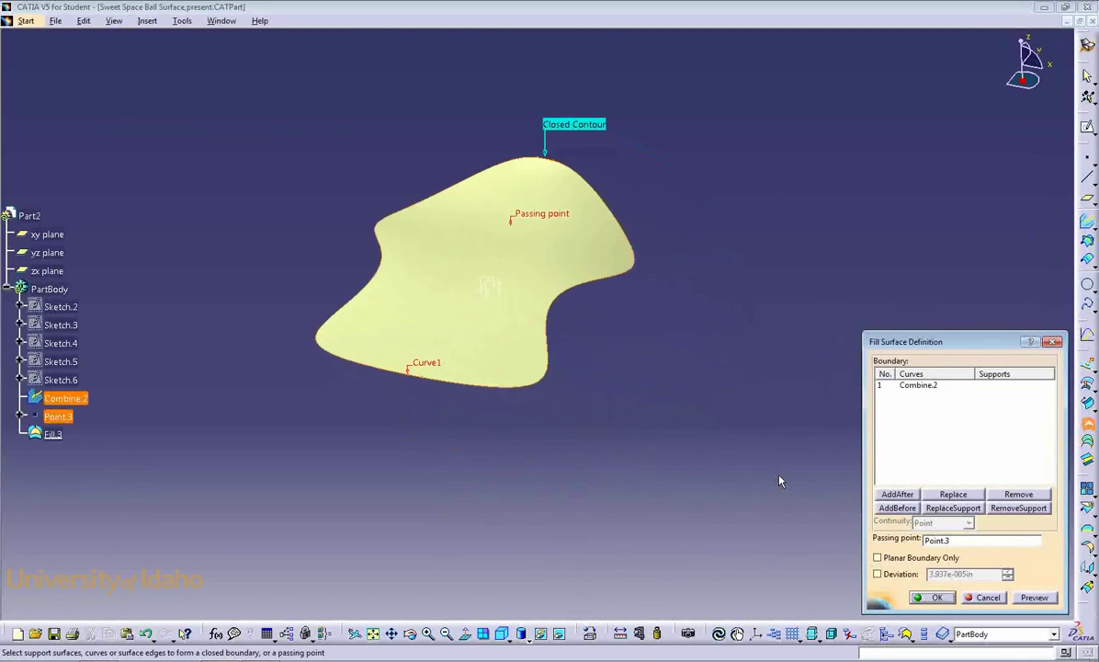
left_click(936, 597)
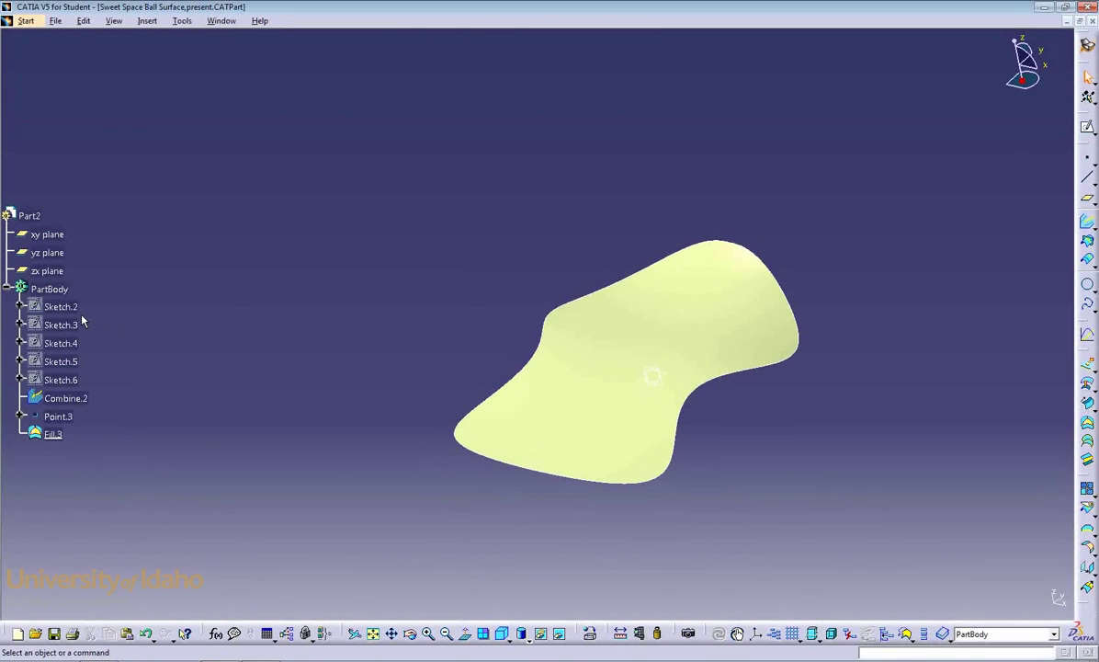
Show Sketch.4 and create a multi-sections surface from it to the combined curve.
right_click(73, 345)
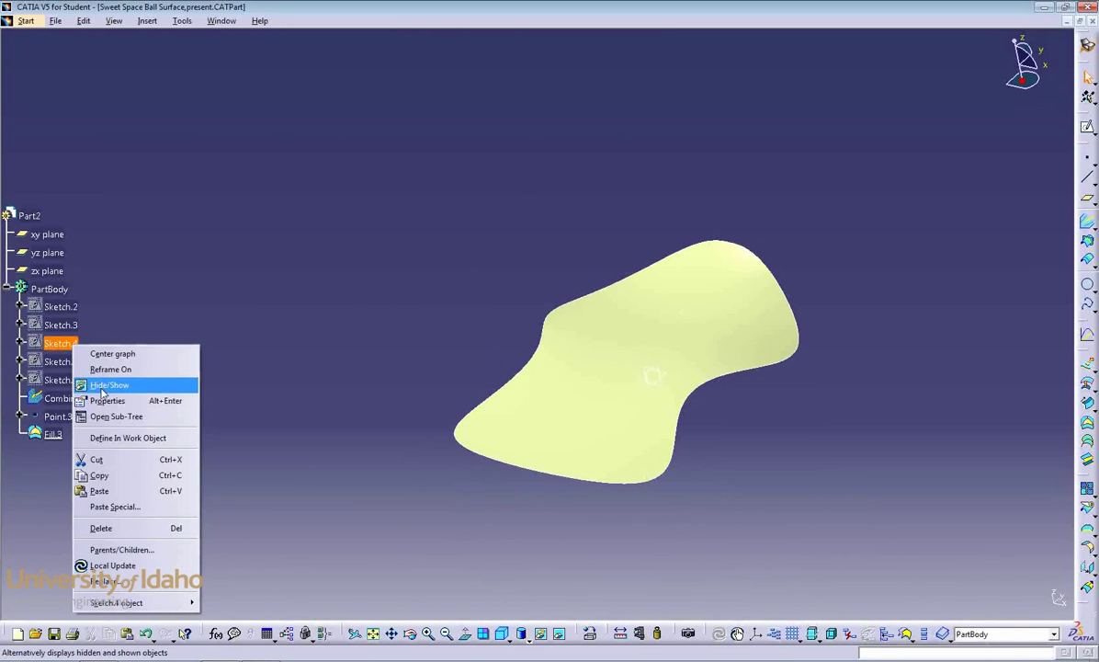
left_click(102, 385)
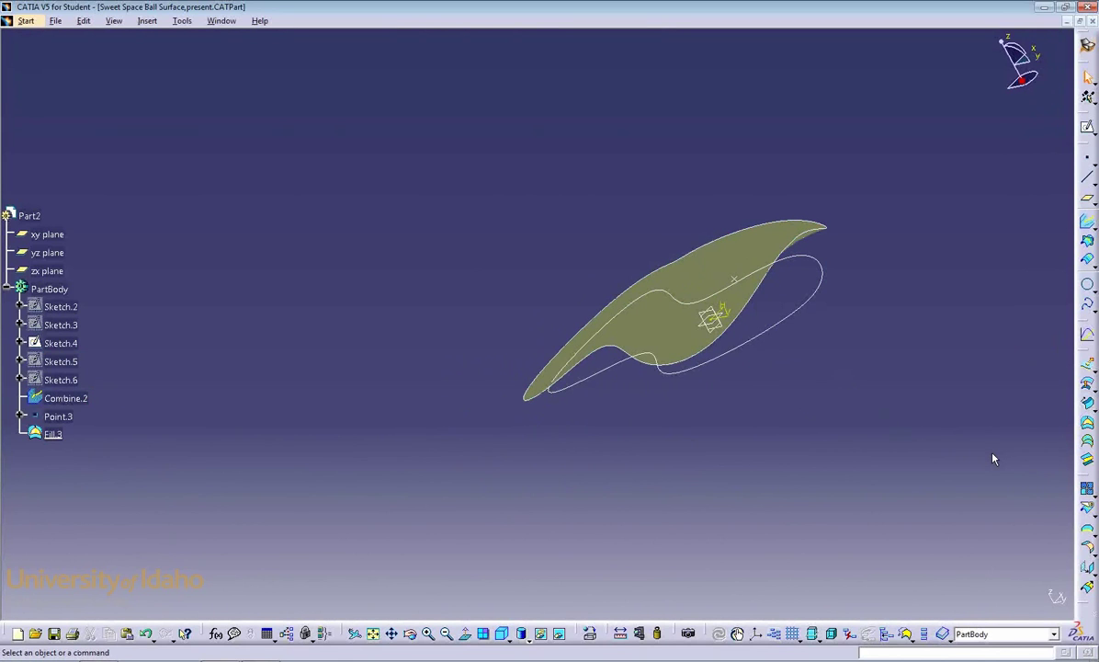
left_click(1089, 444)
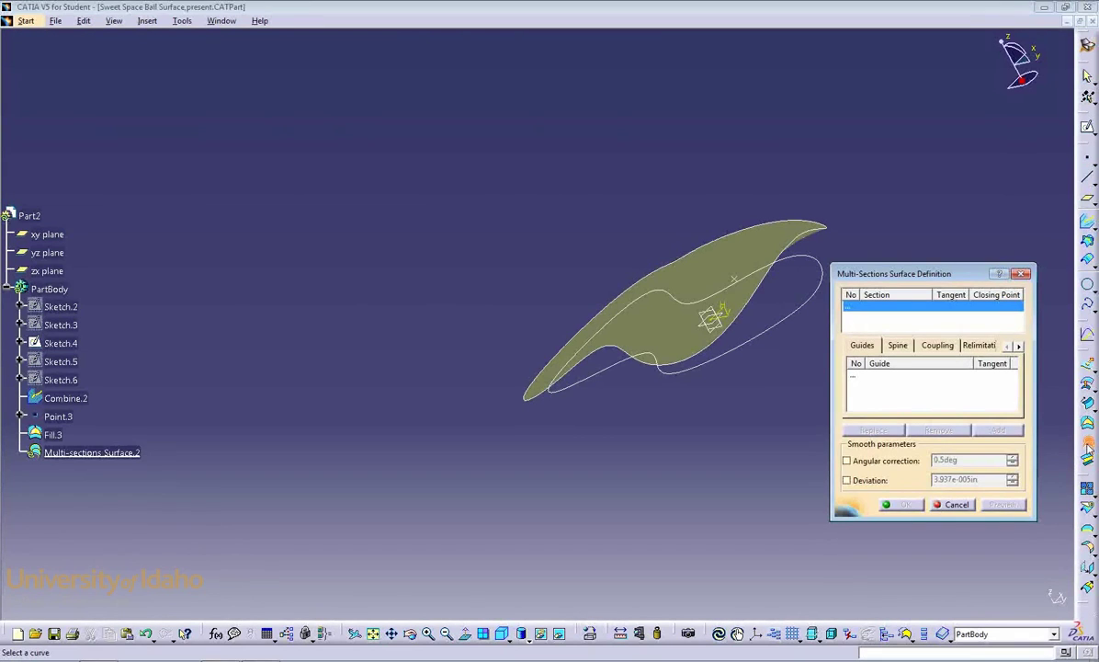
left_click(729, 298)
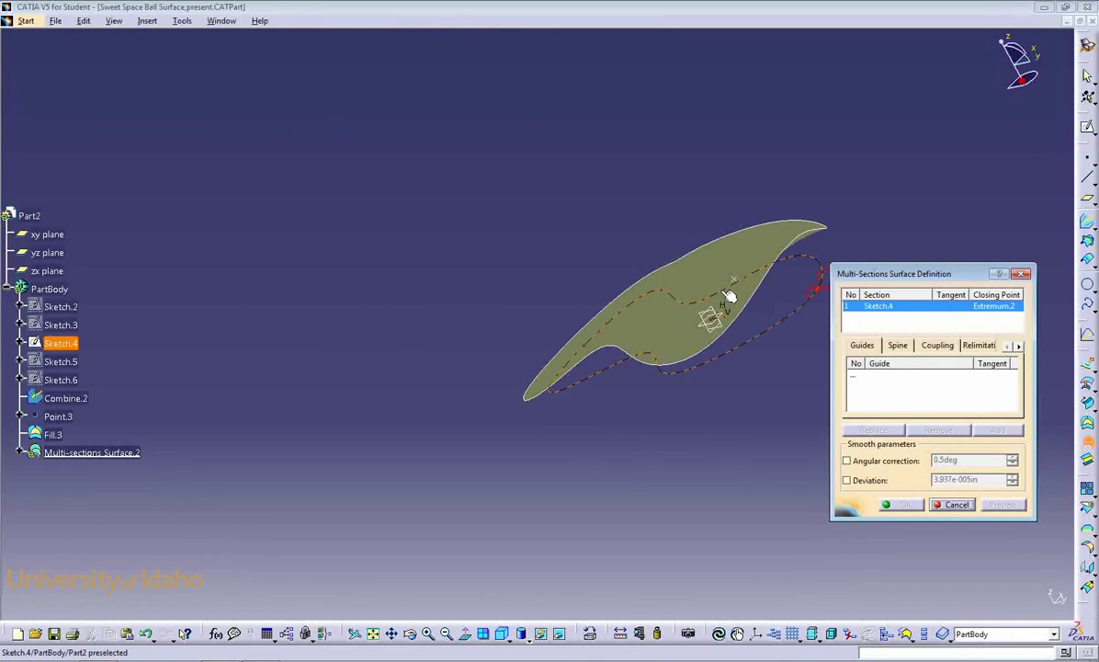
left_click(700, 251)
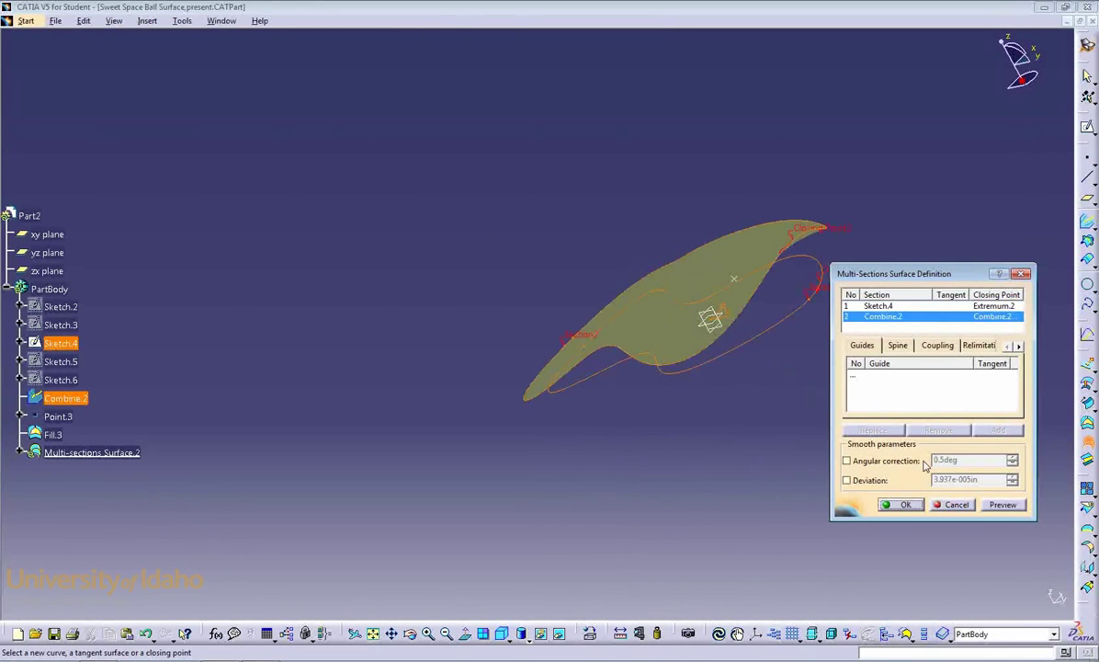
left_click(1001, 503)
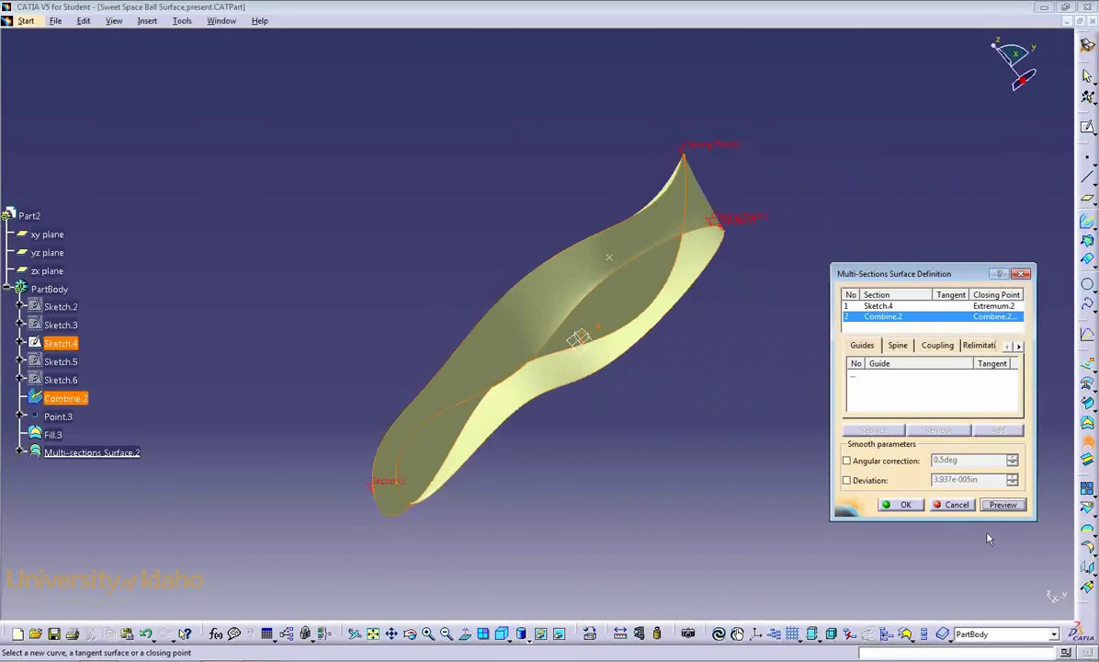
left_click(905, 505)
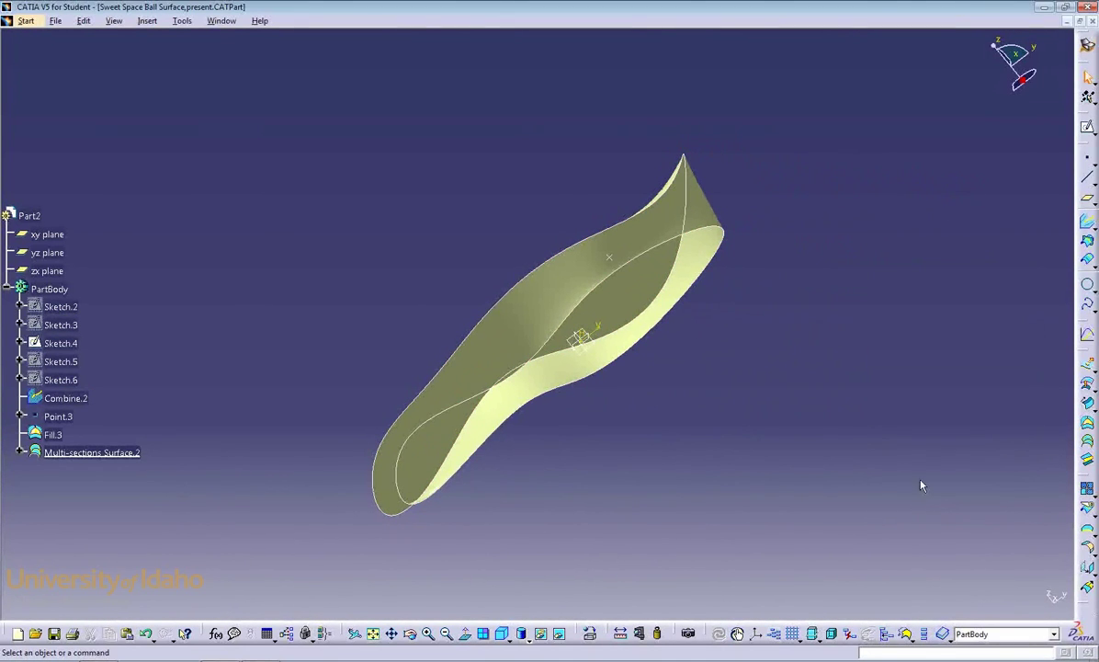
Fill the closed outline of Sketch.4 with a surface passing through the Origin.
left_click(1087, 422)
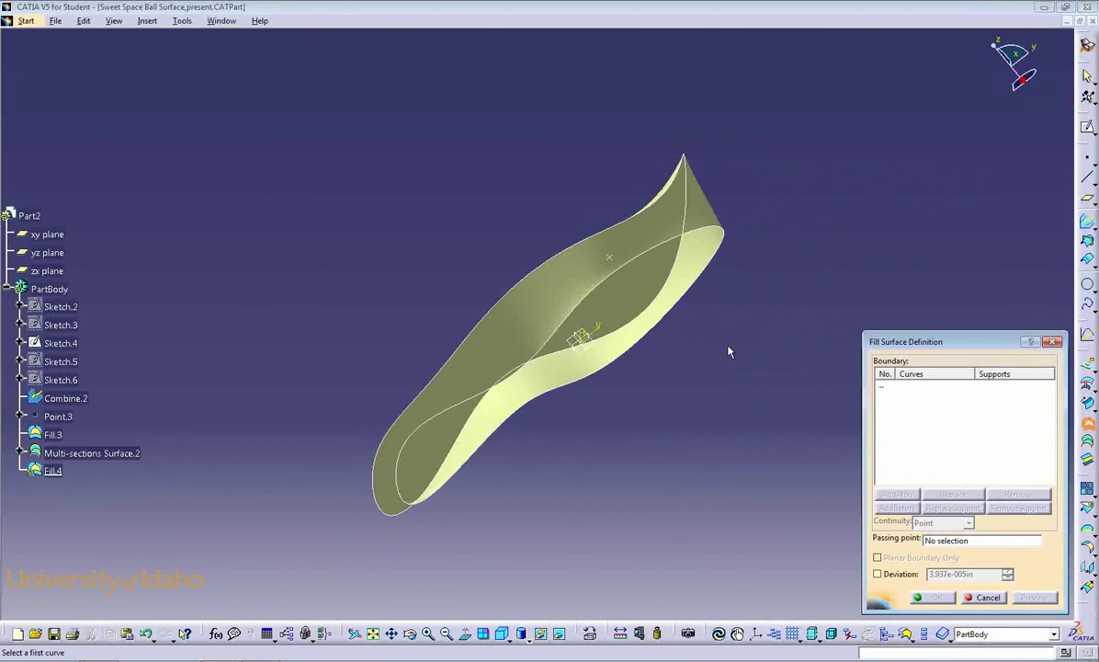
left_click(666, 331)
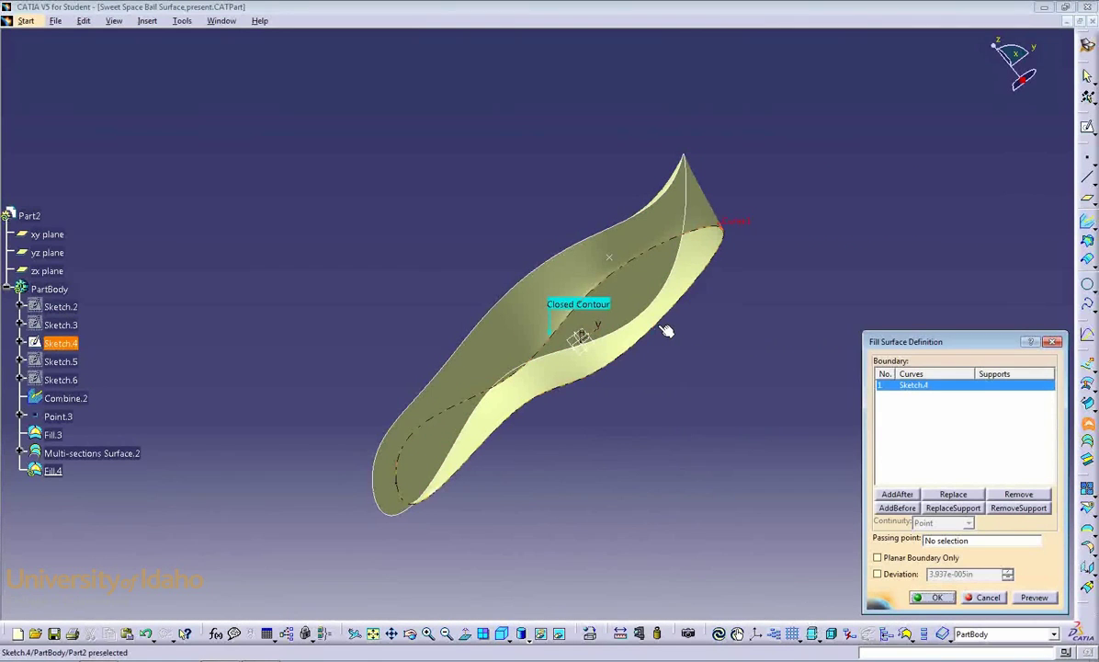
left_click(964, 544)
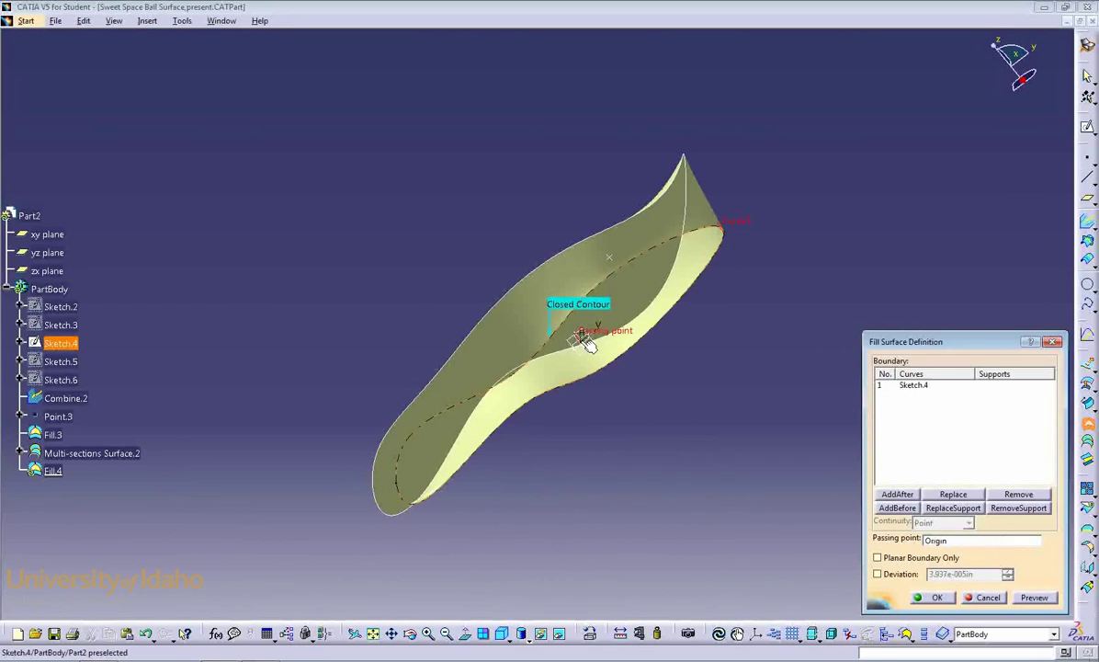
left_click(585, 340)
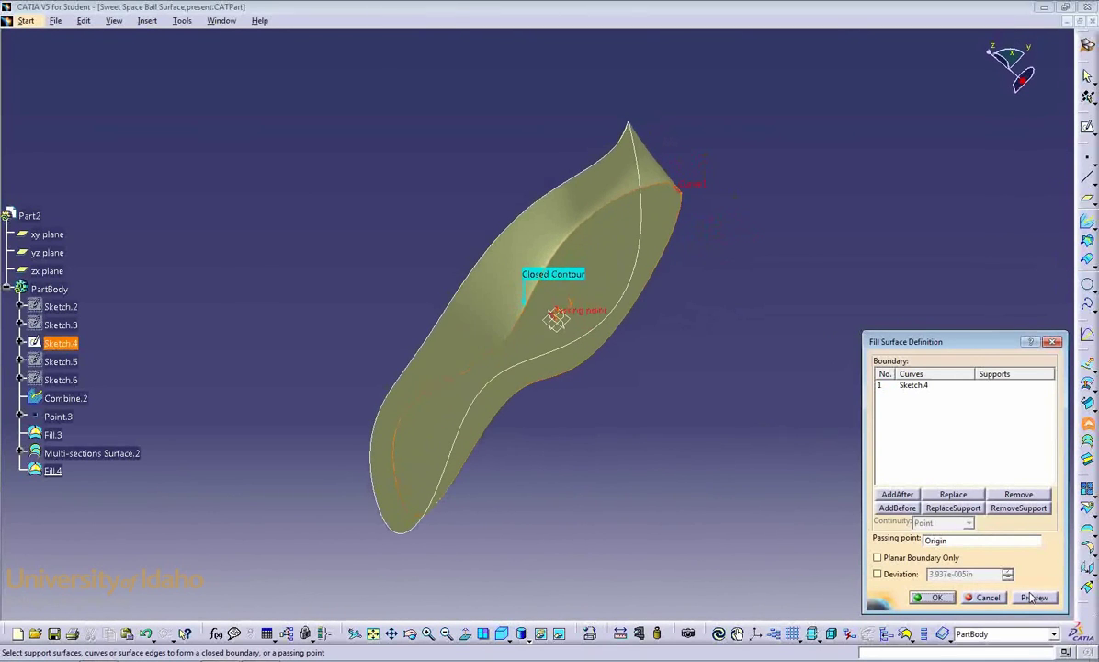
left_click(936, 597)
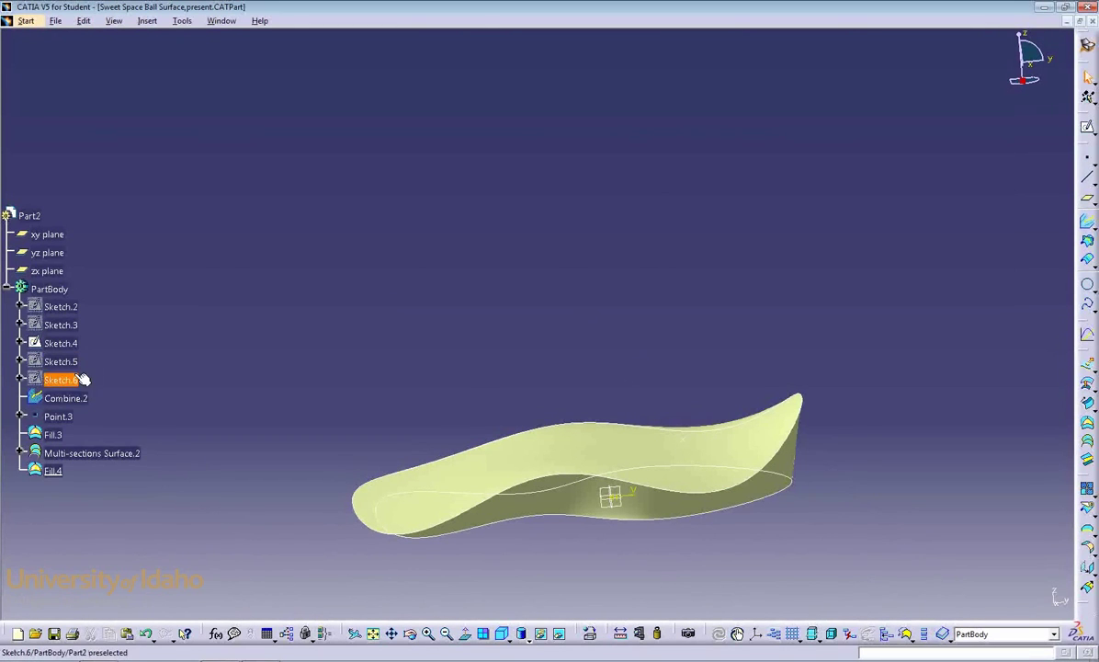
Show Sketch.5 and Sketch.6, and hide Sketch.4.
right_click(62, 362)
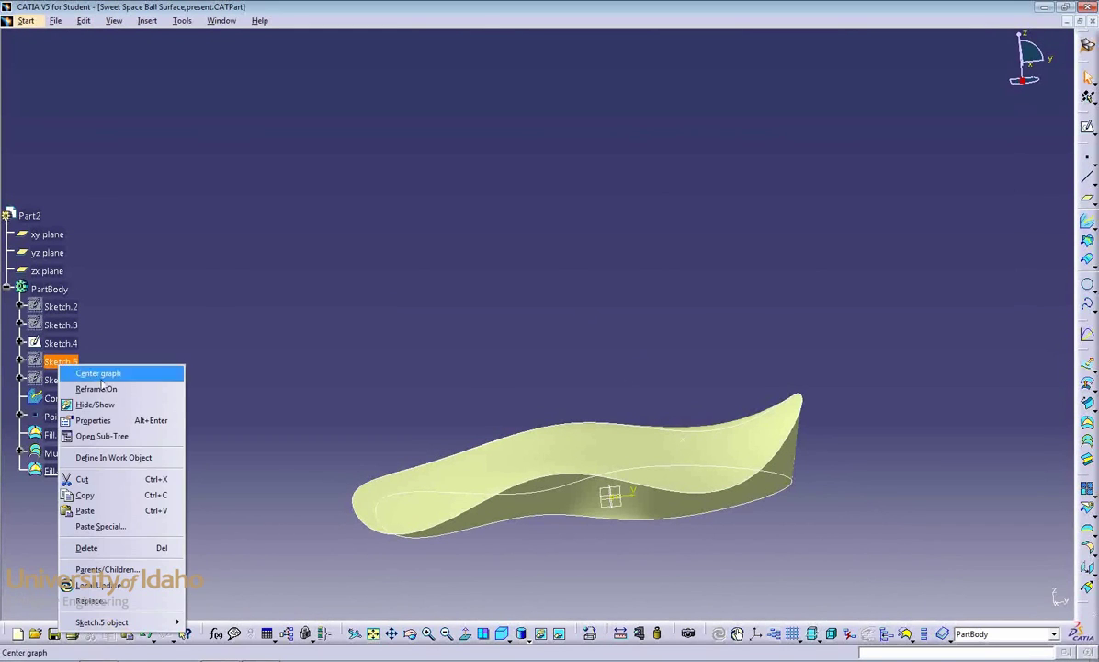
left_click(111, 404)
right_click(64, 380)
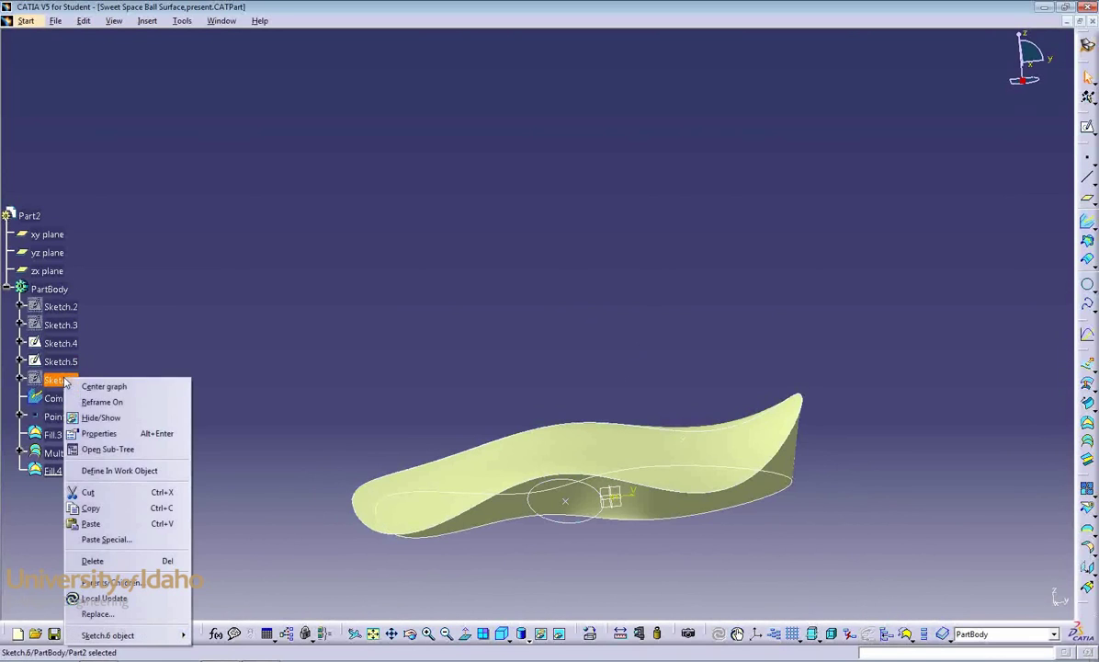
left_click(106, 417)
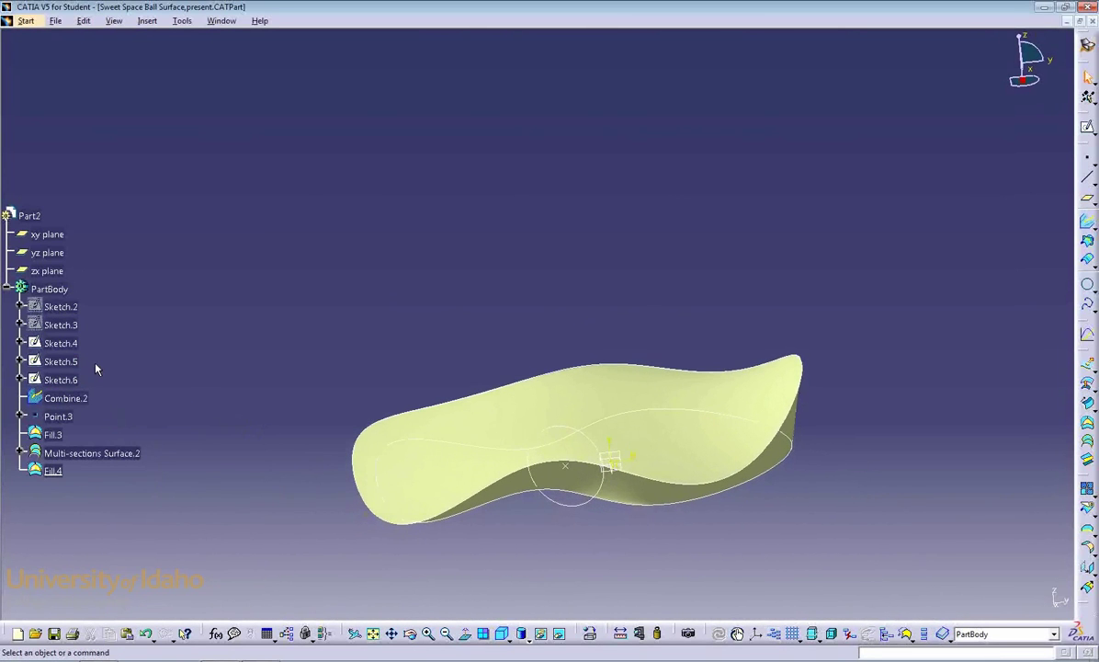
right_click(83, 343)
left_click(106, 385)
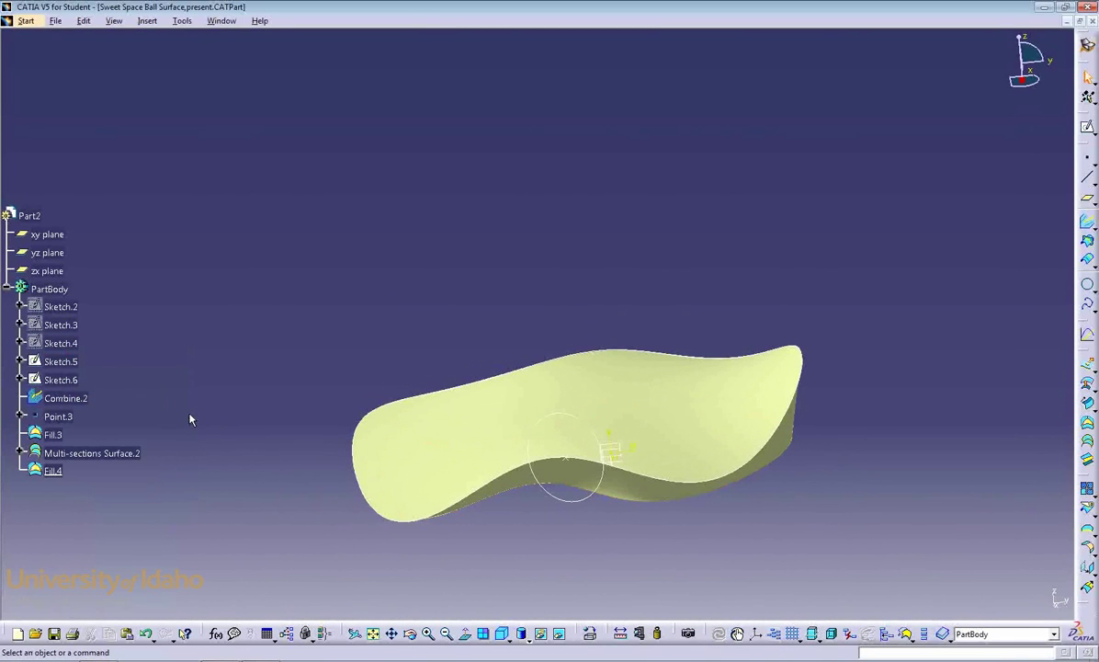
Project the closed curve of Sketch.5 onto the upper fill surface Fill.3 using the Normal projection type.
middle_click_drag(312, 475, 549, 382)
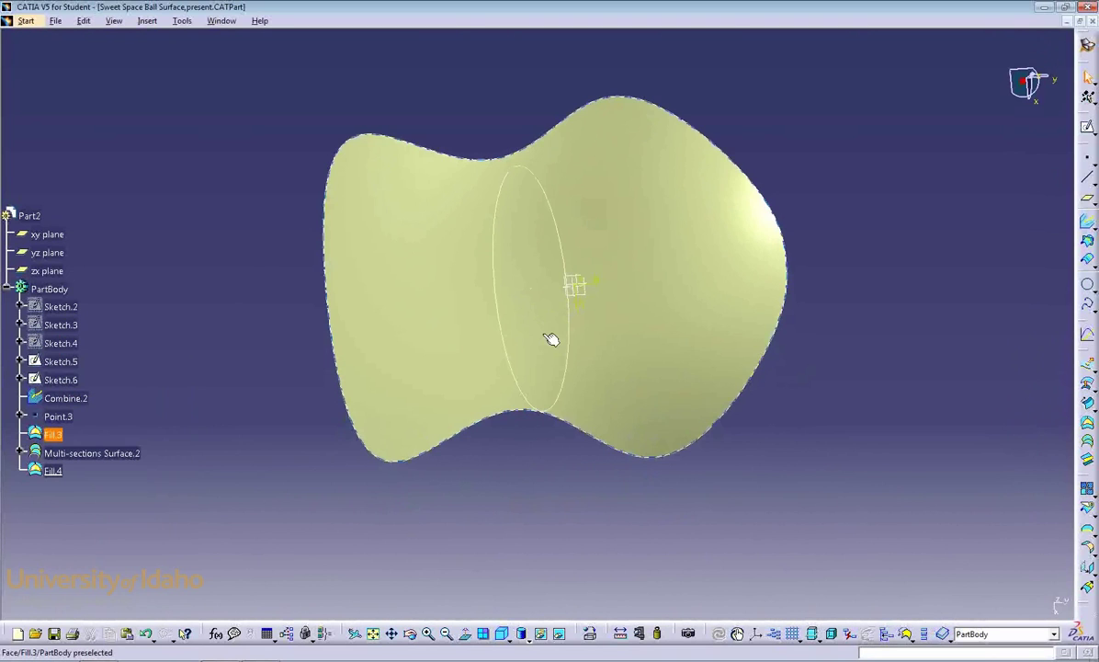
middle_click_drag(549, 340, 604, 412)
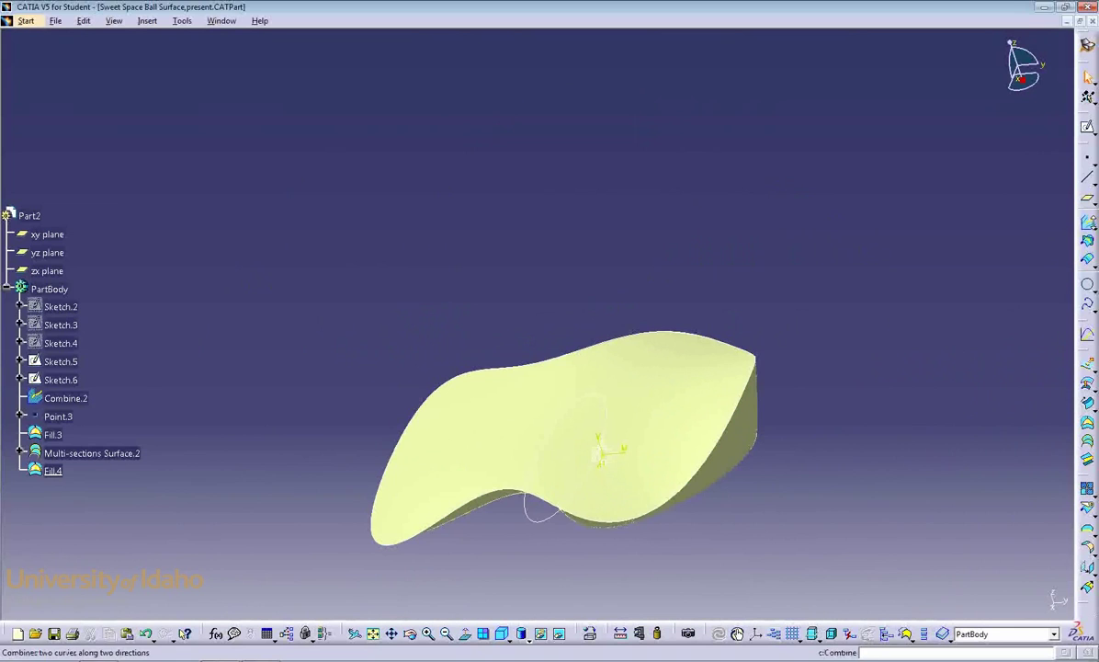
left_click(1095, 228)
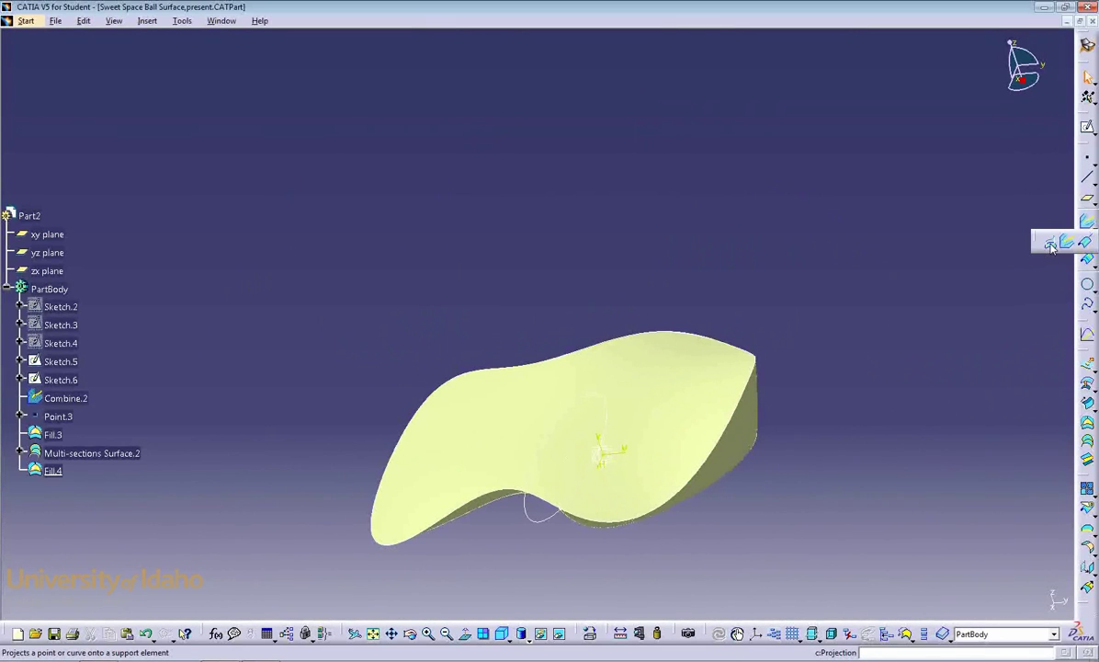
left_click(1050, 242)
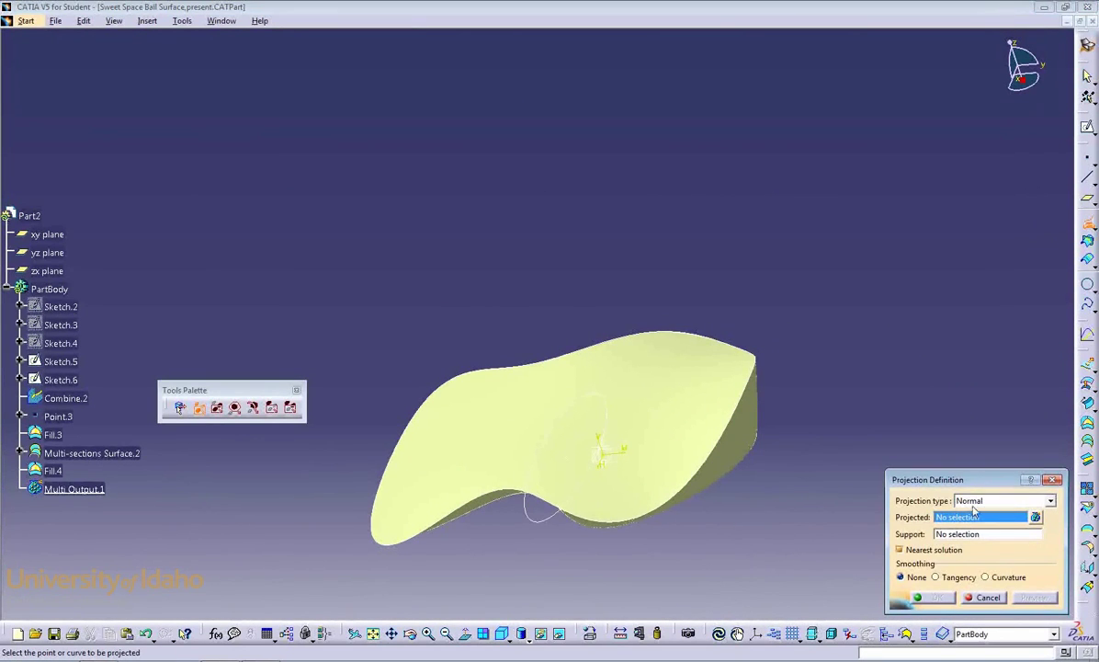
left_click(547, 527)
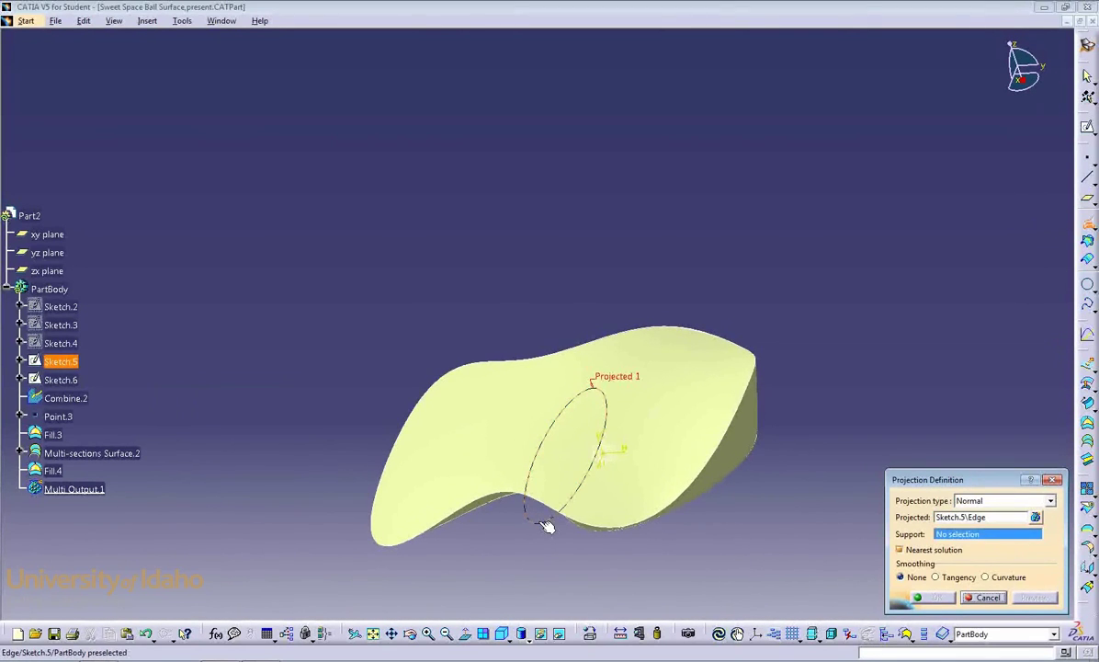
left_click(628, 491)
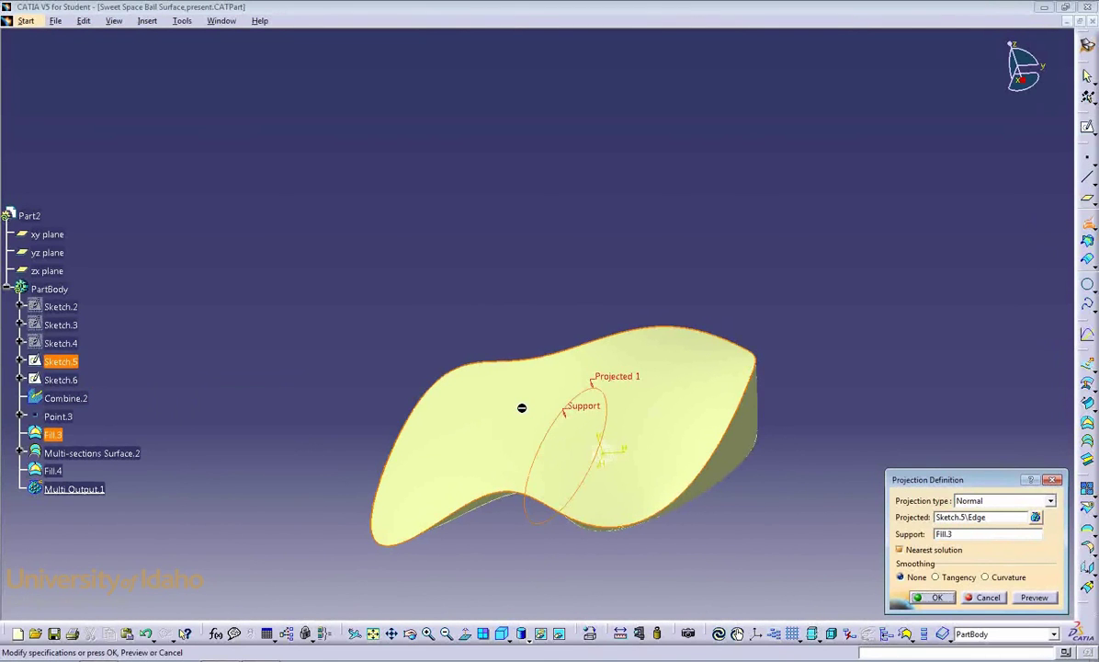
left_click(1033, 597)
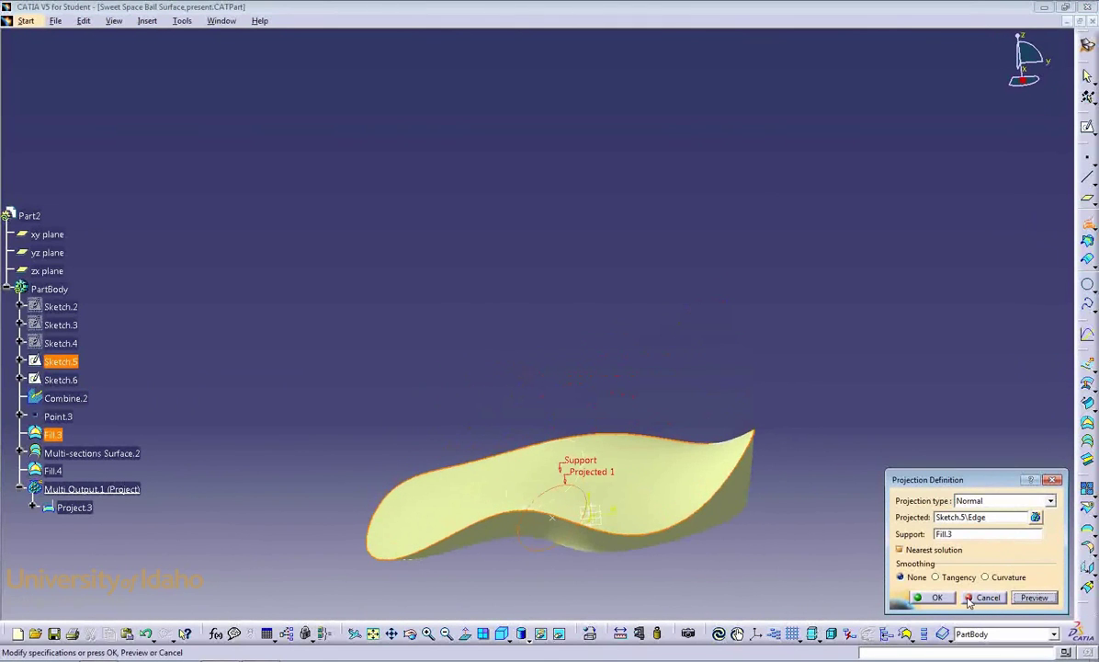
left_click(970, 597)
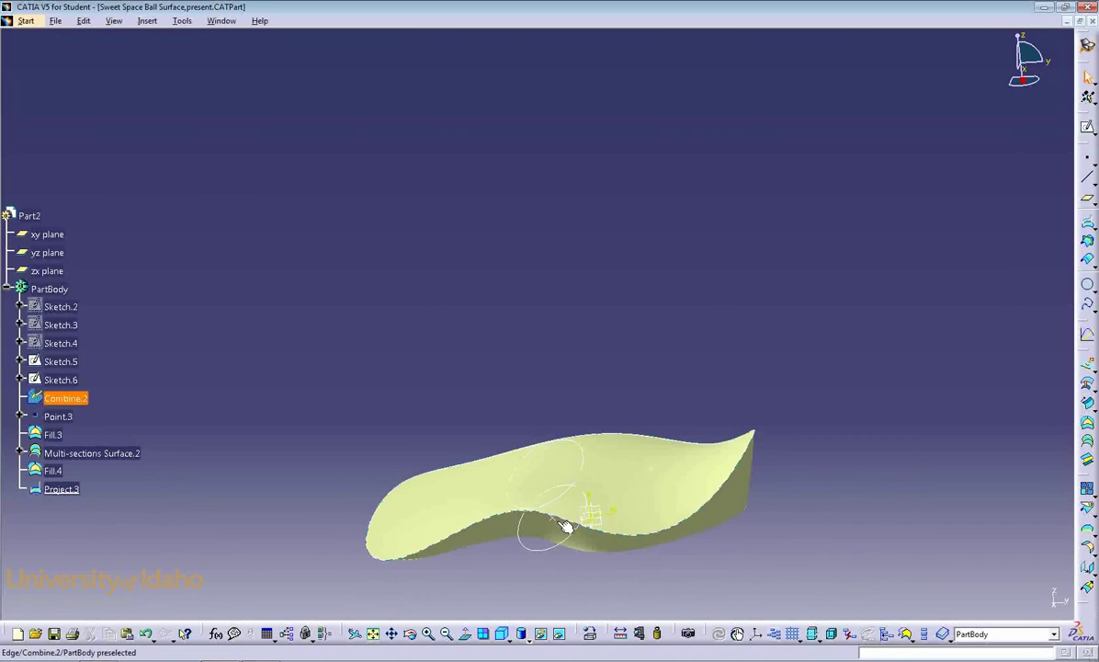
Project the centre point of Sketch.5 onto Fill.3 using the Normal projection type with no smoothing.
middle_click_drag(565, 525, 569, 508)
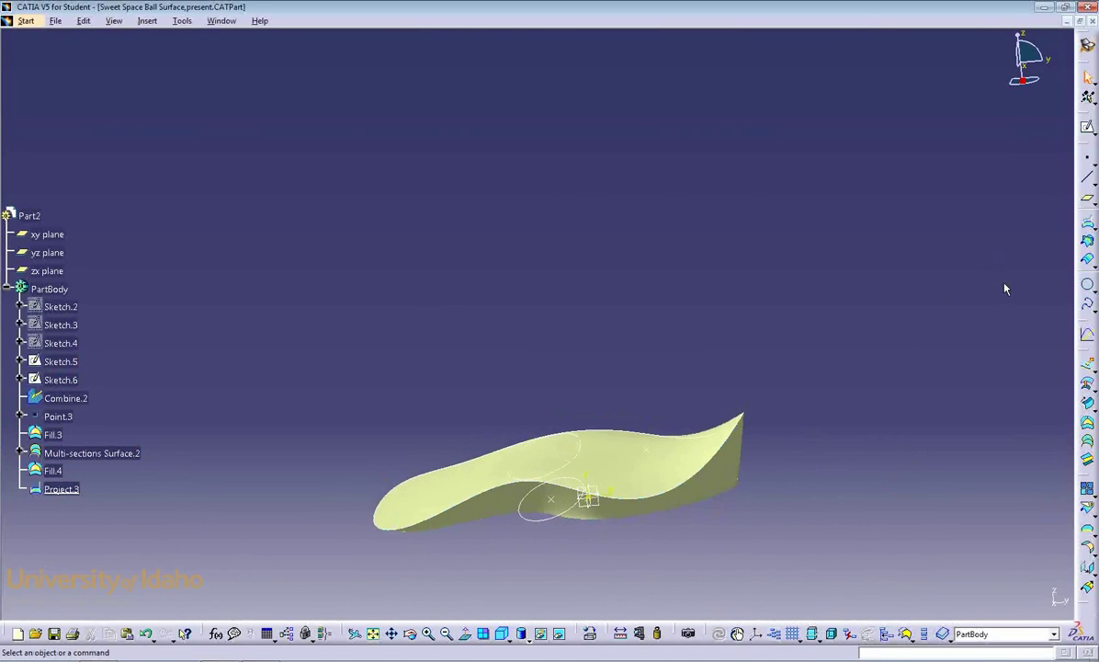
left_click(1088, 224)
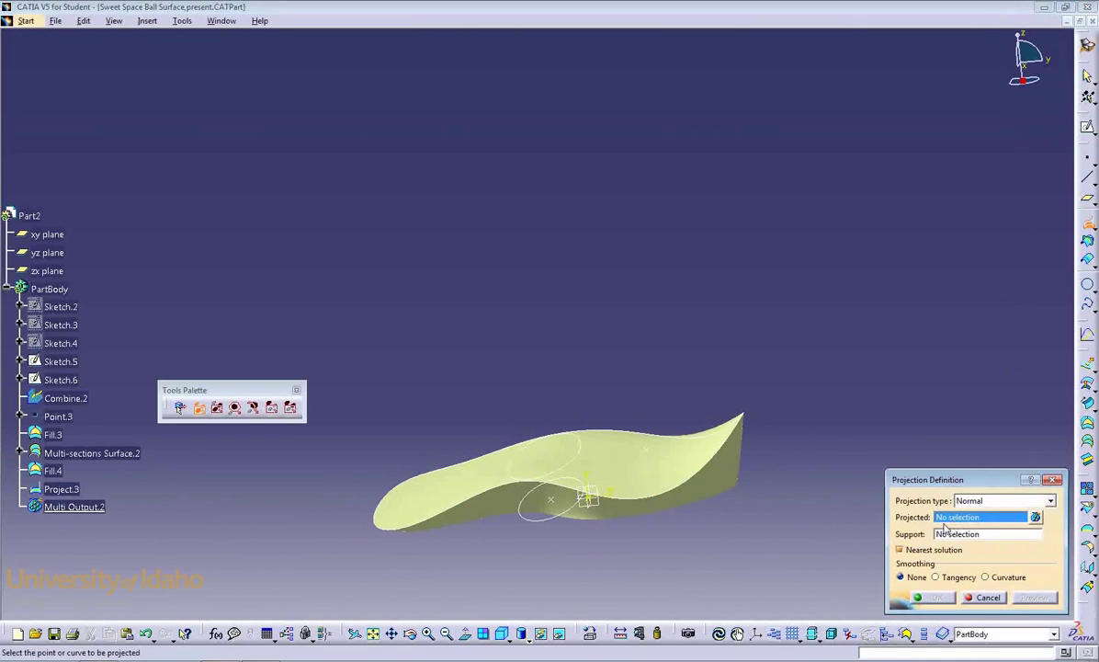
left_click(568, 507)
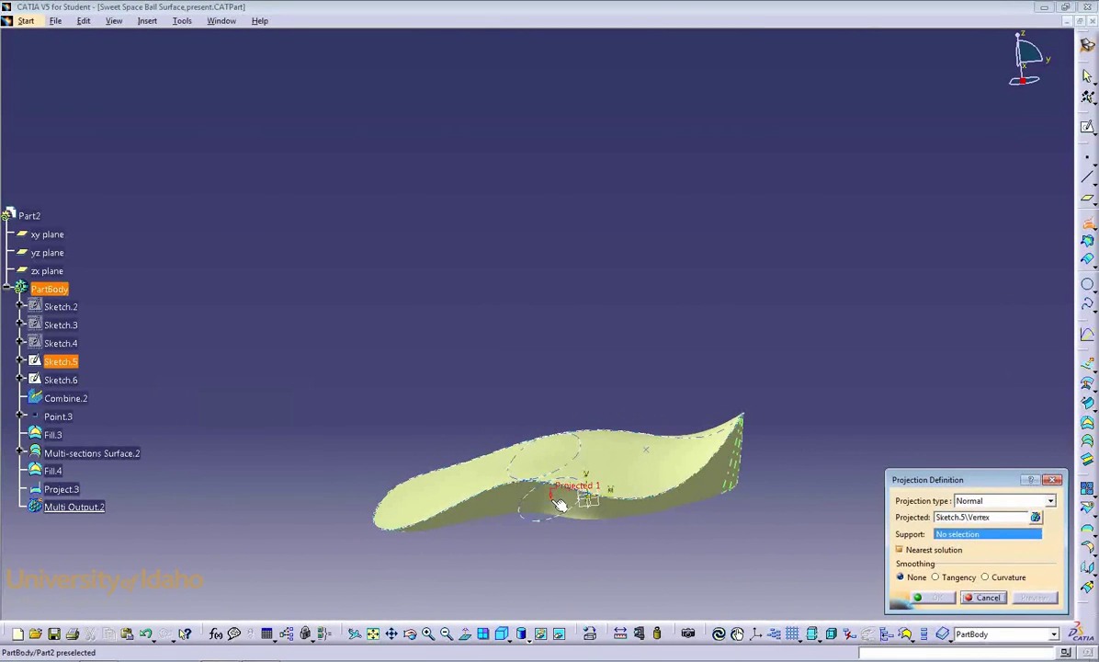
left_click(616, 466)
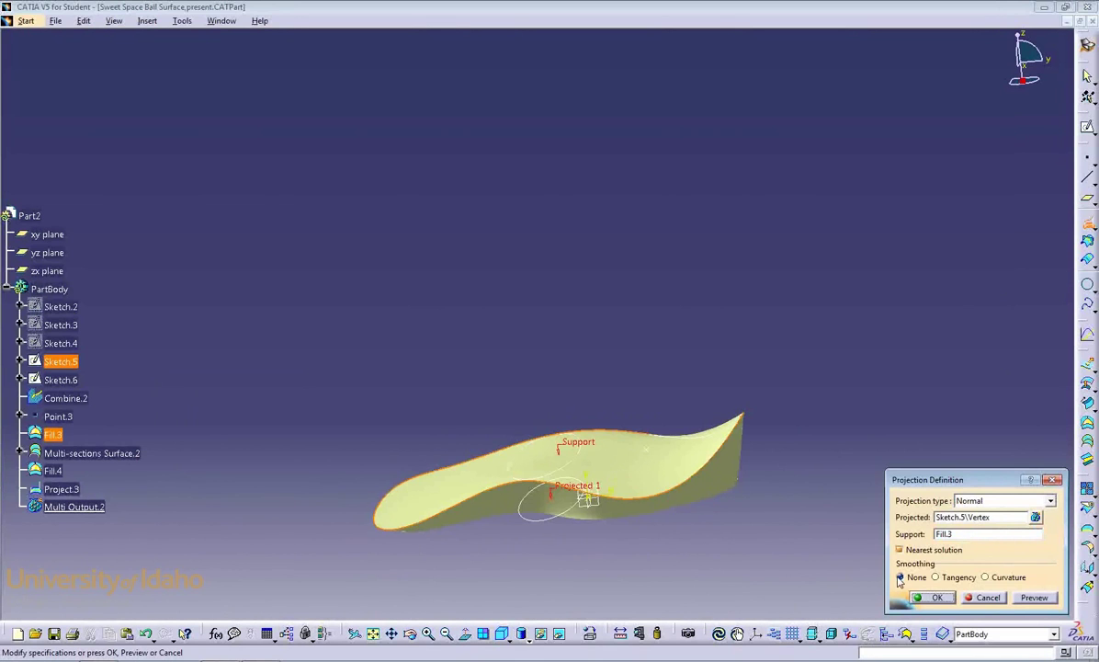
left_click(933, 599)
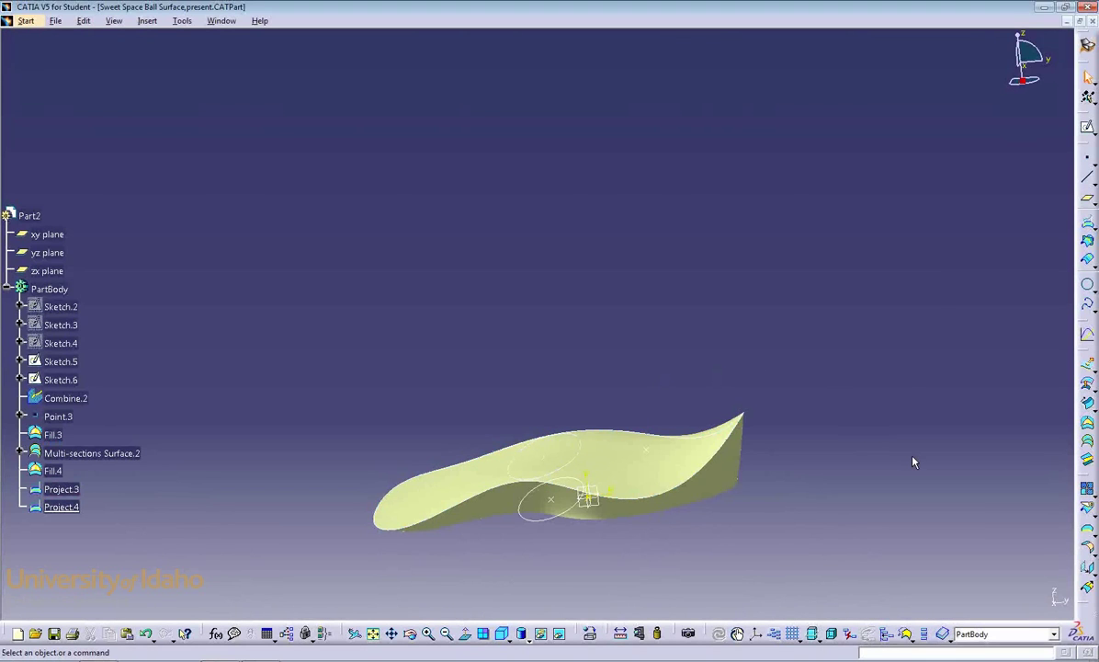
Start a sketch on the yz plane and project the centre point lying on Fill.3 into it.
middle_click_drag(913, 462, 1024, 529)
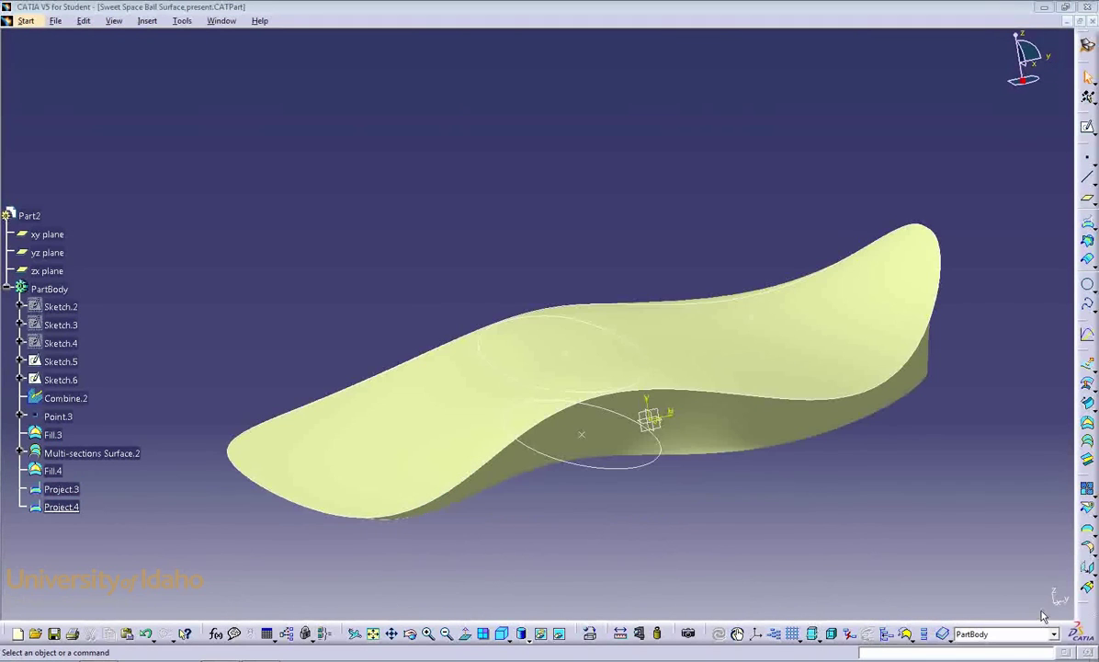
left_click(649, 419)
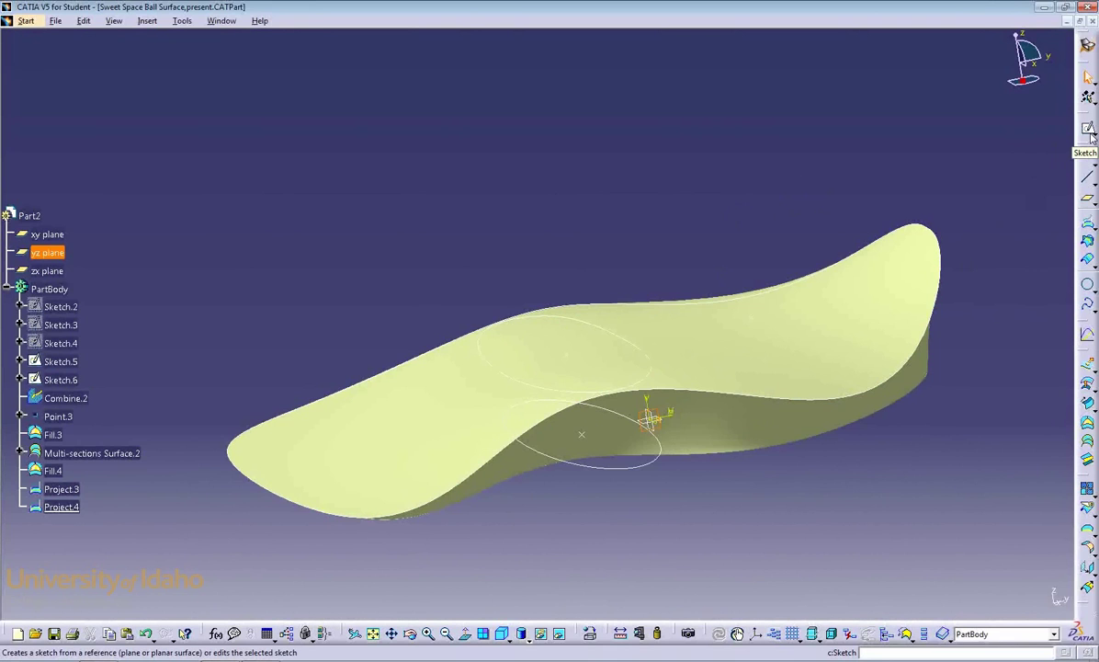
left_click(1089, 131)
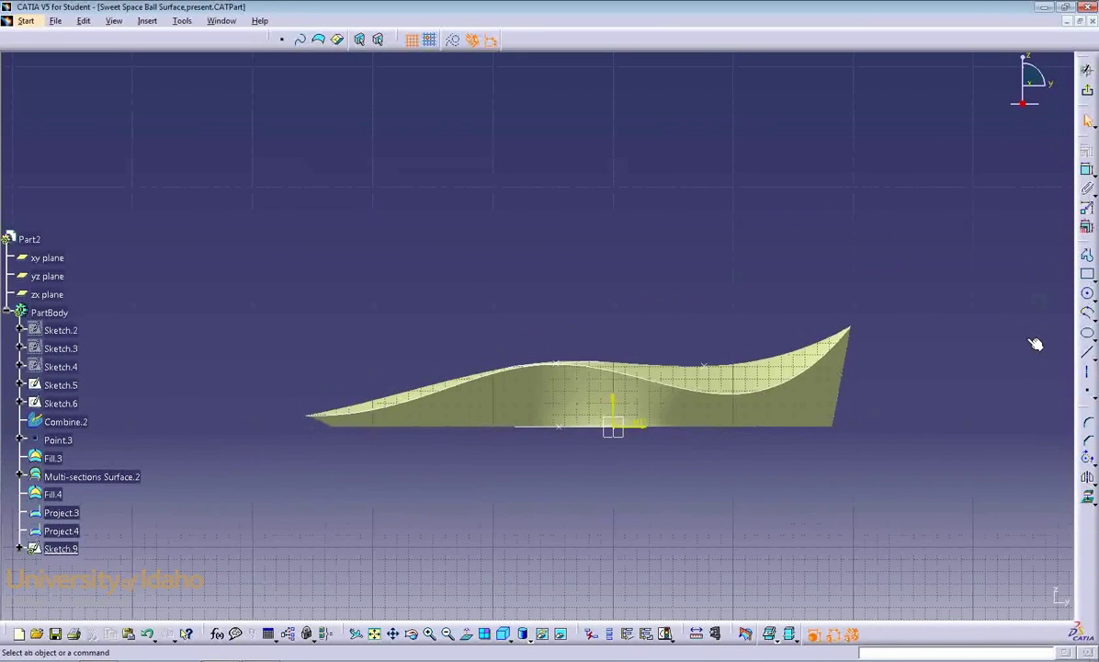
left_click(1089, 499)
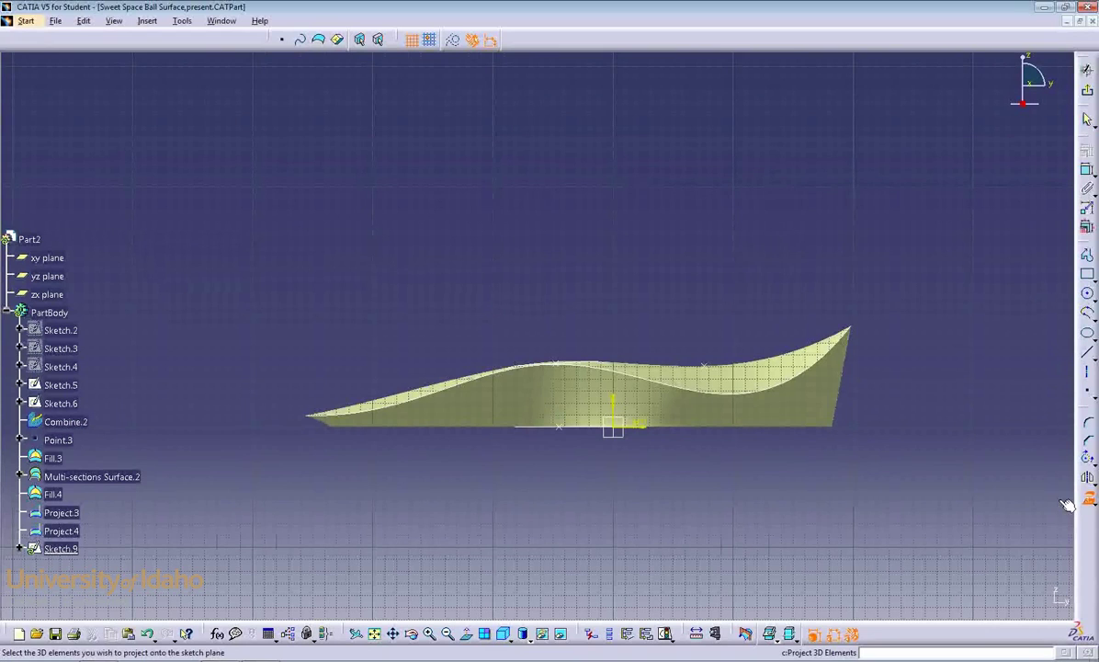
left_click(559, 388)
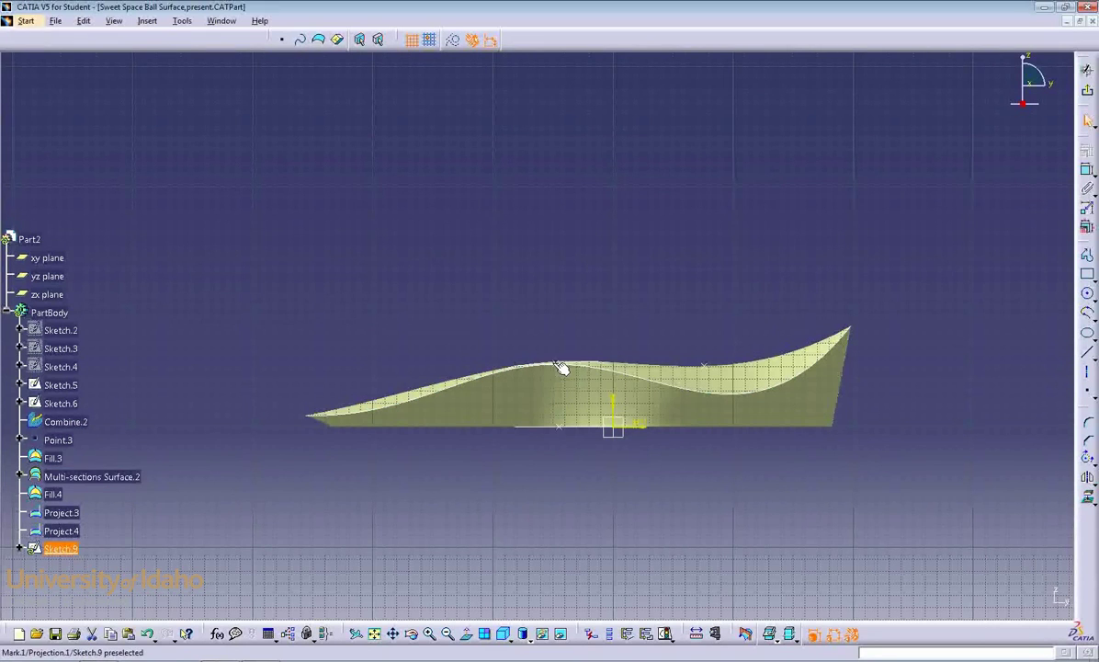
left_click(812, 445)
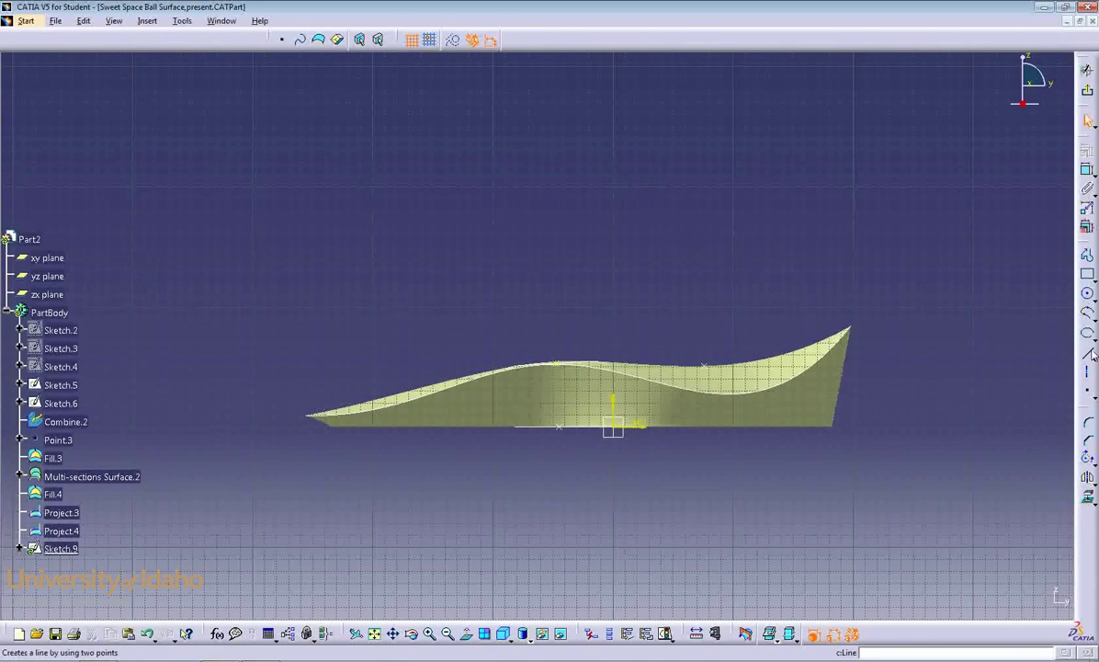
Sketch a line about 2.08 in long at about 95 degrees, upward from the projected centre point, and exit the sketch.
left_click(1090, 354)
left_click(557, 363)
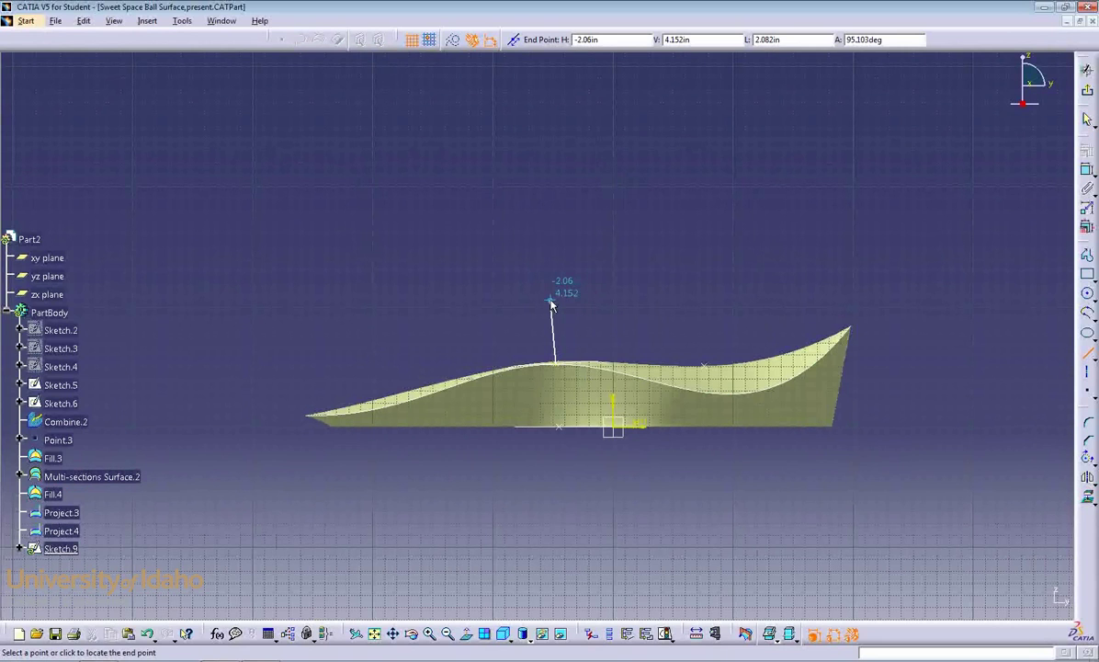
left_click(551, 301)
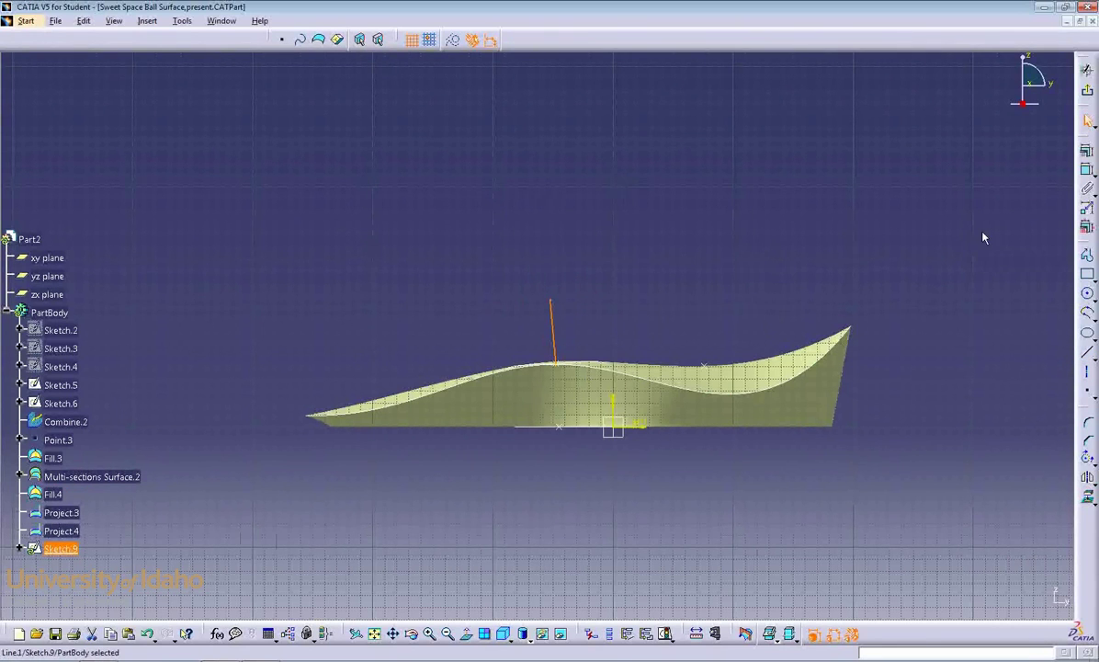
left_click(1049, 168)
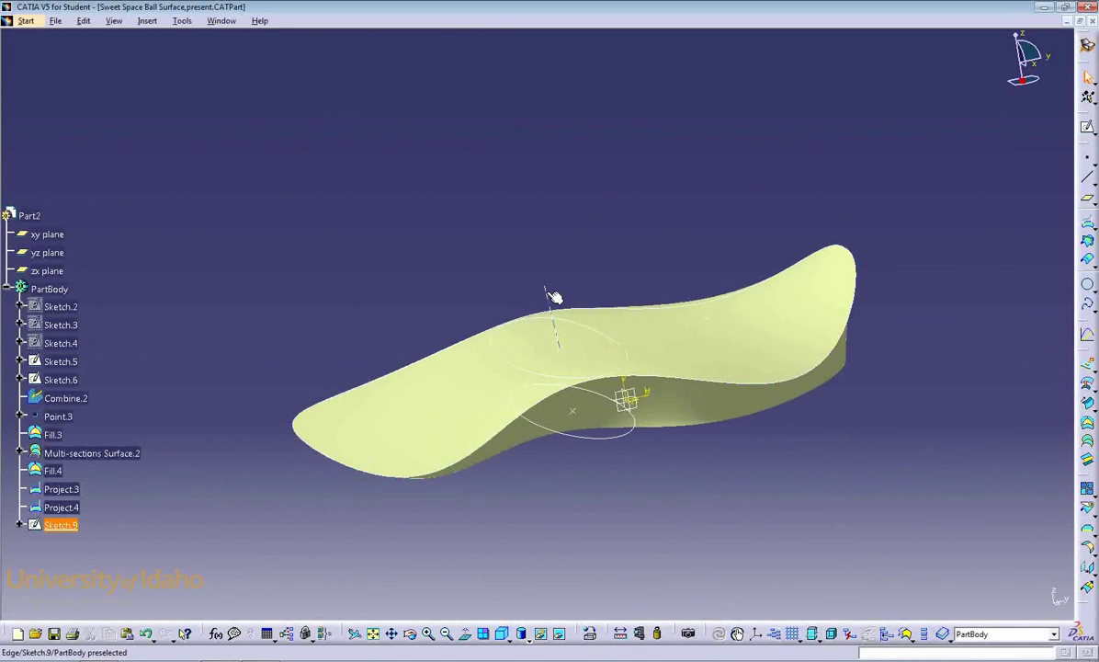
left_click(555, 220)
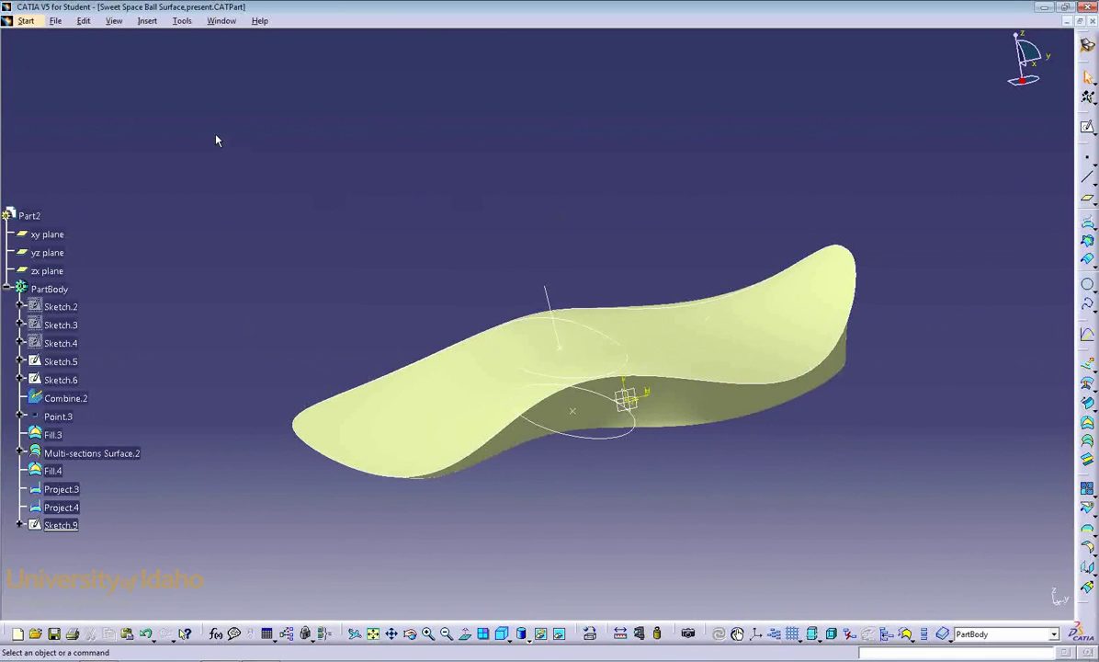
Start a Bump deformation of Fill.3 with Project.3 as limit curve, Project.4 as deformation center and Sketch.9 as deformation direction.
left_click(149, 21)
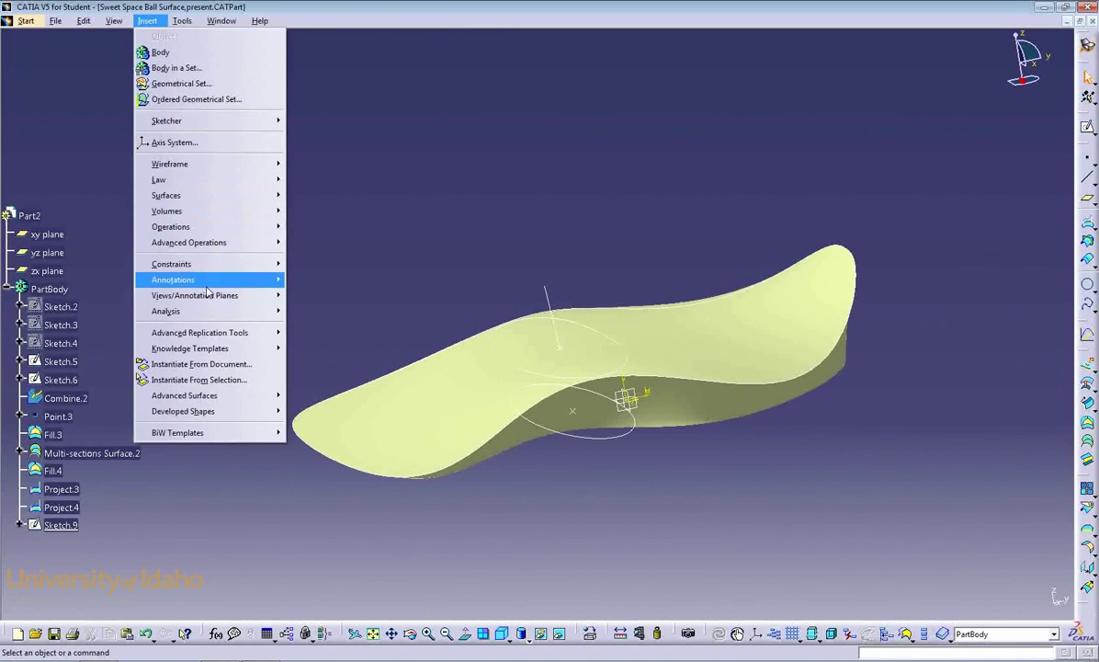
mouse_move(234, 396)
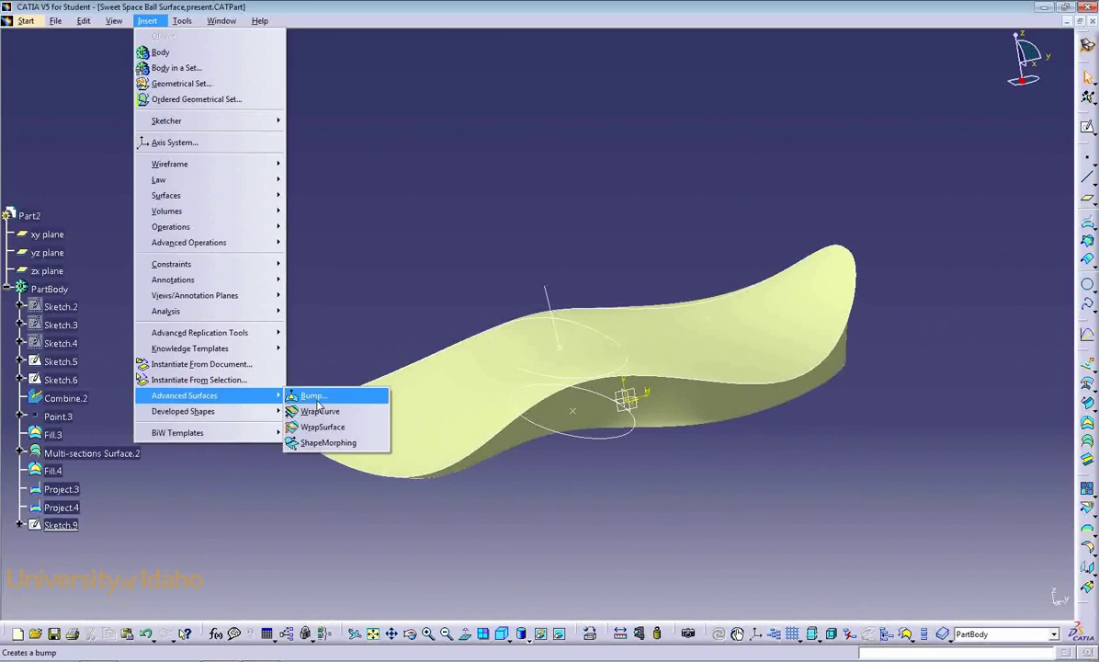
left_click(313, 396)
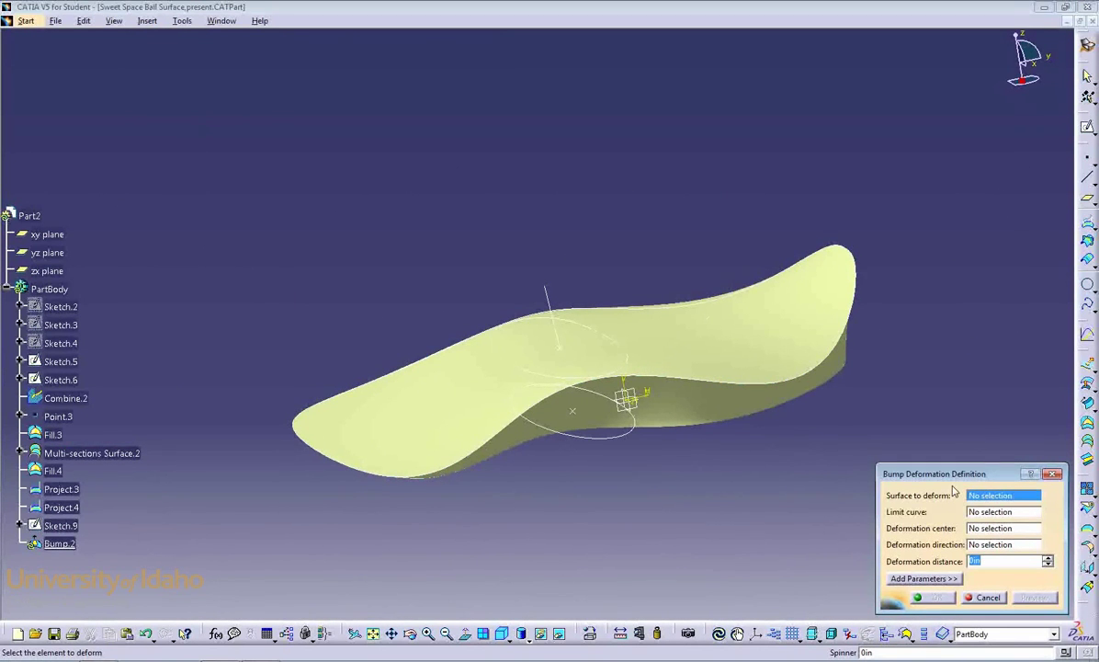
left_click(667, 345)
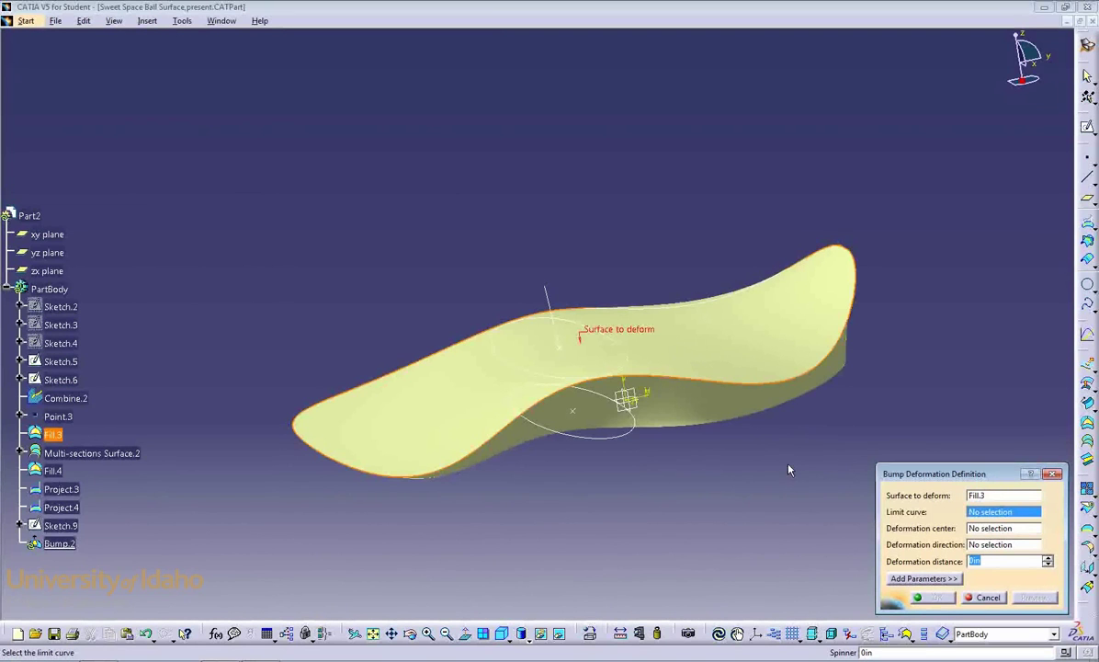
left_click(538, 376)
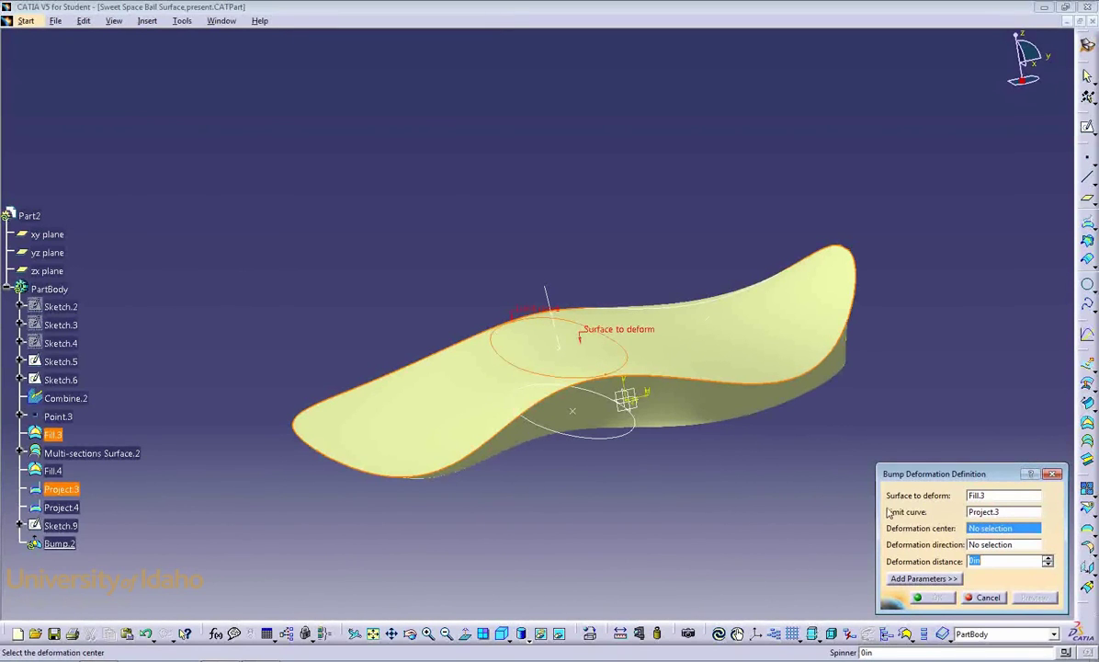
left_click(567, 353)
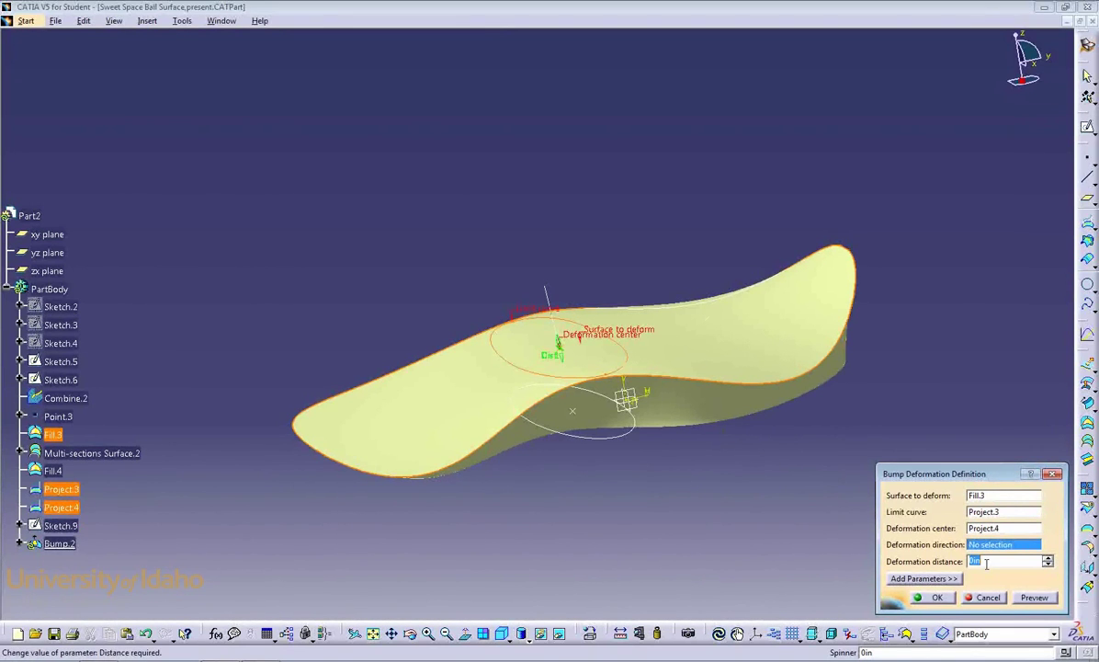
left_click(554, 299)
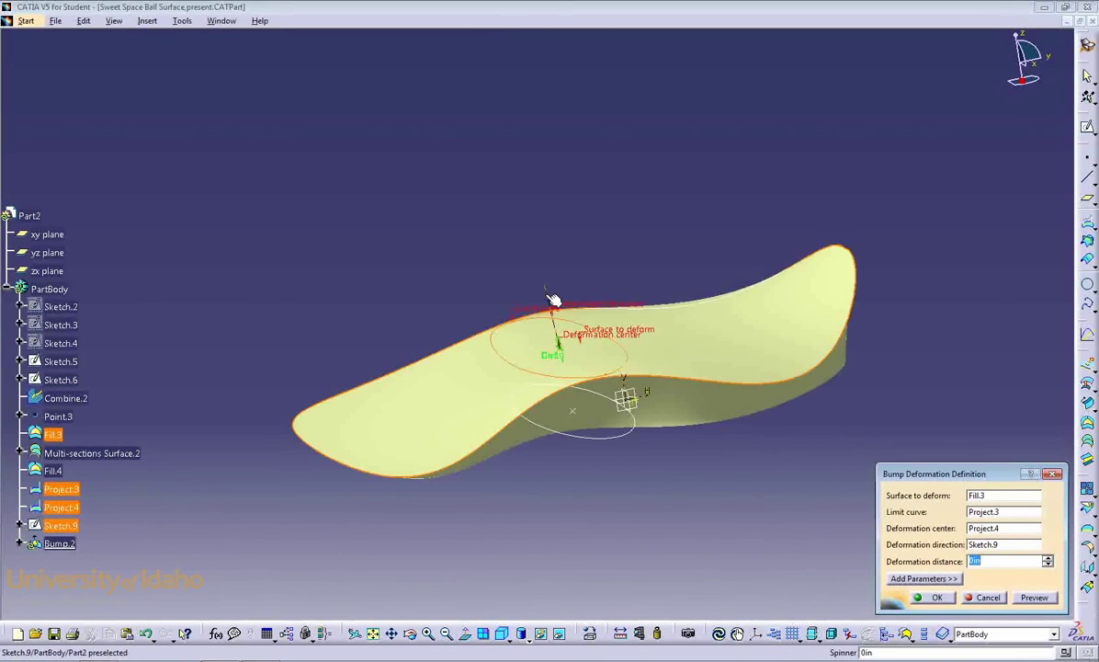
Set the bump's deformation distance to 0.25 in and inspect the preview.
left_click(968, 562)
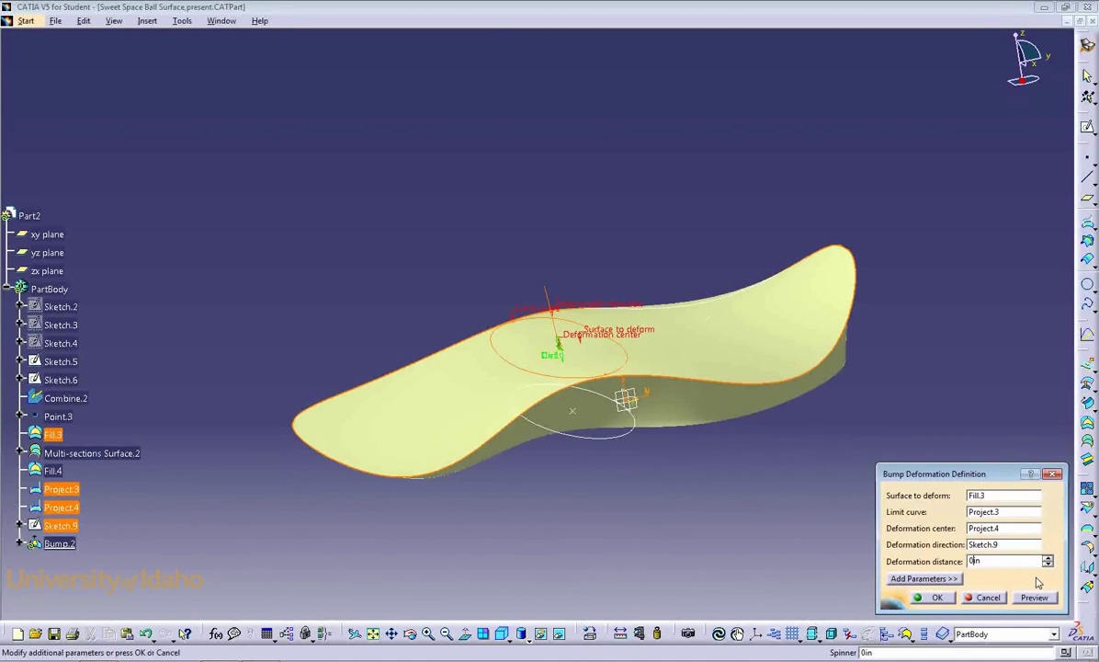
type(".25")
key("Return")
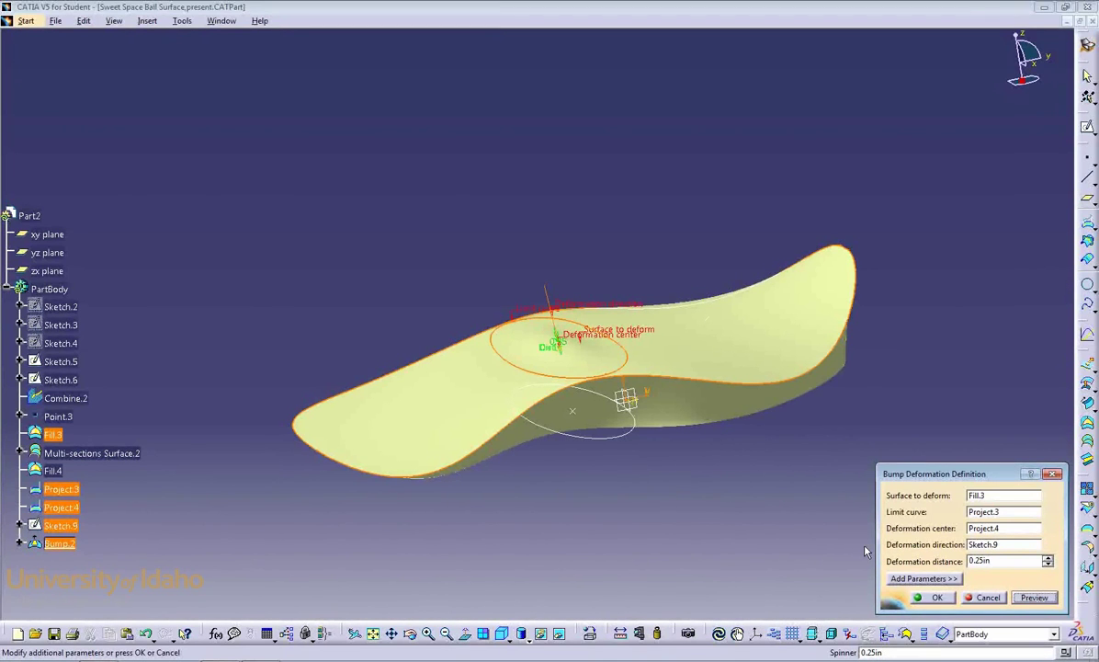
key("shift+Down")
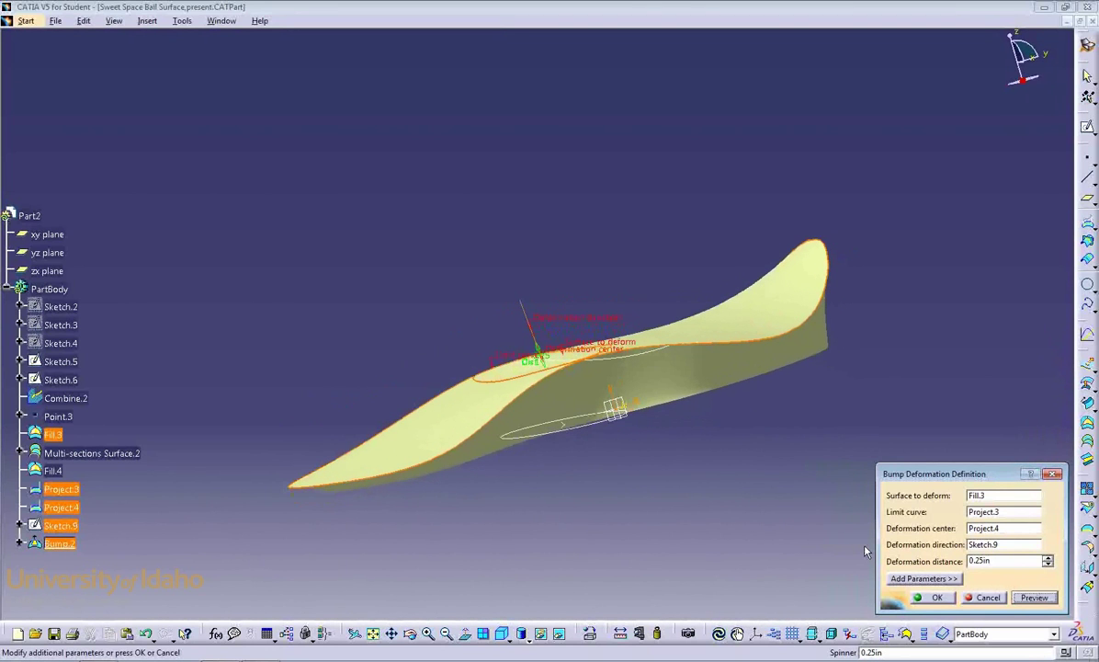
key("shift+Up")
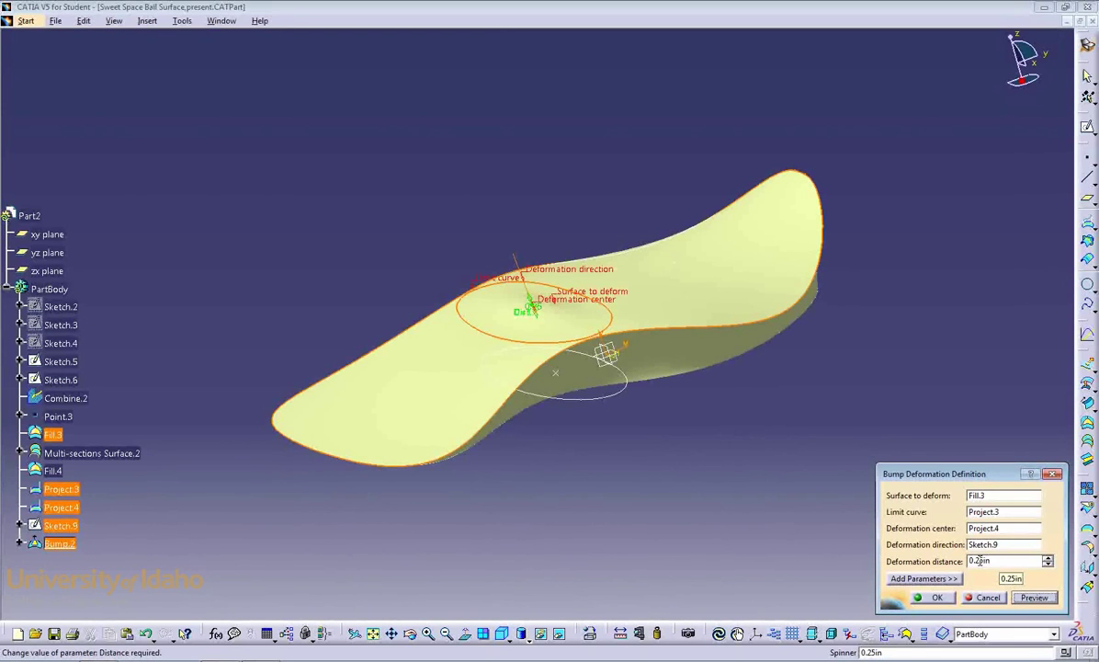
Increase the bump's deformation distance to 0.75 in and preview it.
scroll(980, 560, "up", 1)
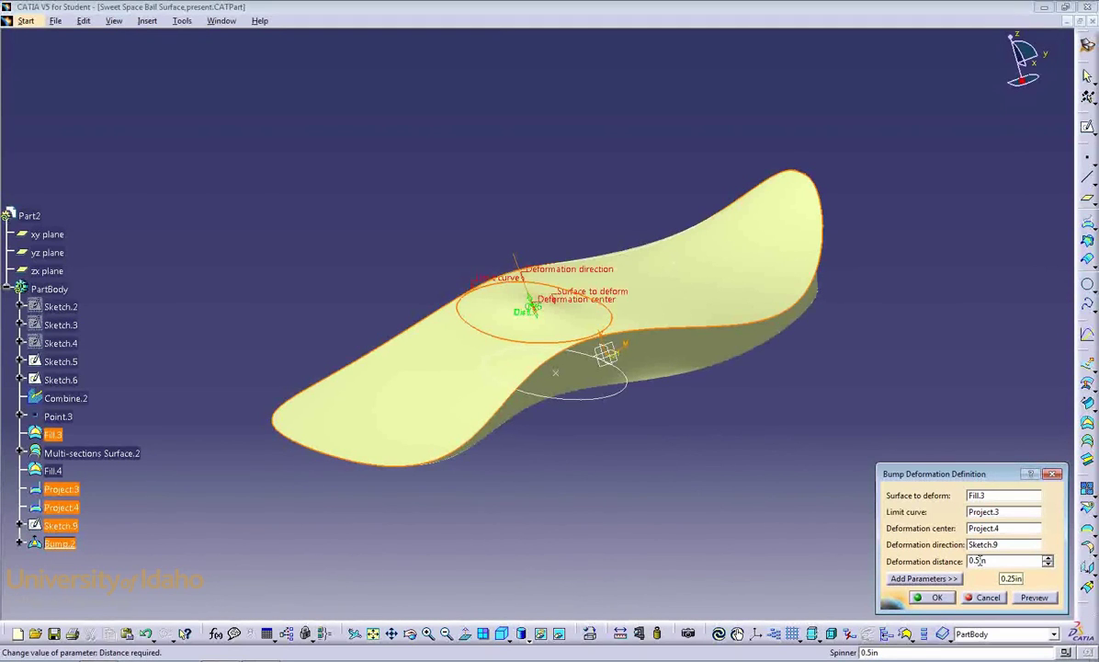
scroll(979, 560, "up", 1)
left_click(1035, 597)
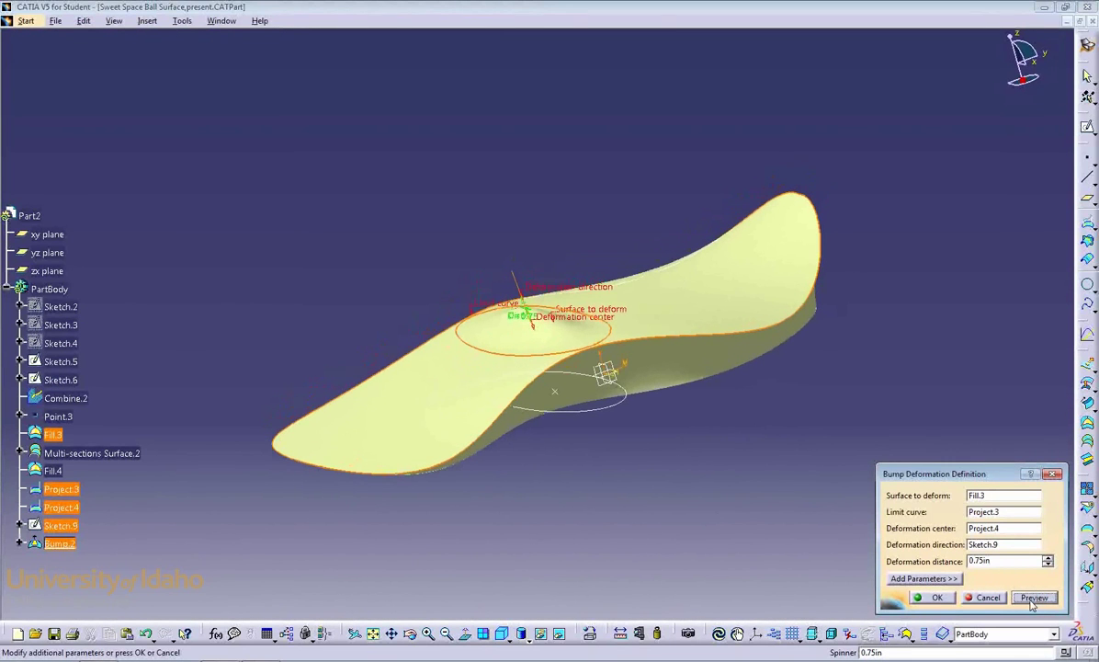
Show the additional bump parameters, set the continuity to Point and preview the deformation.
left_click(947, 579)
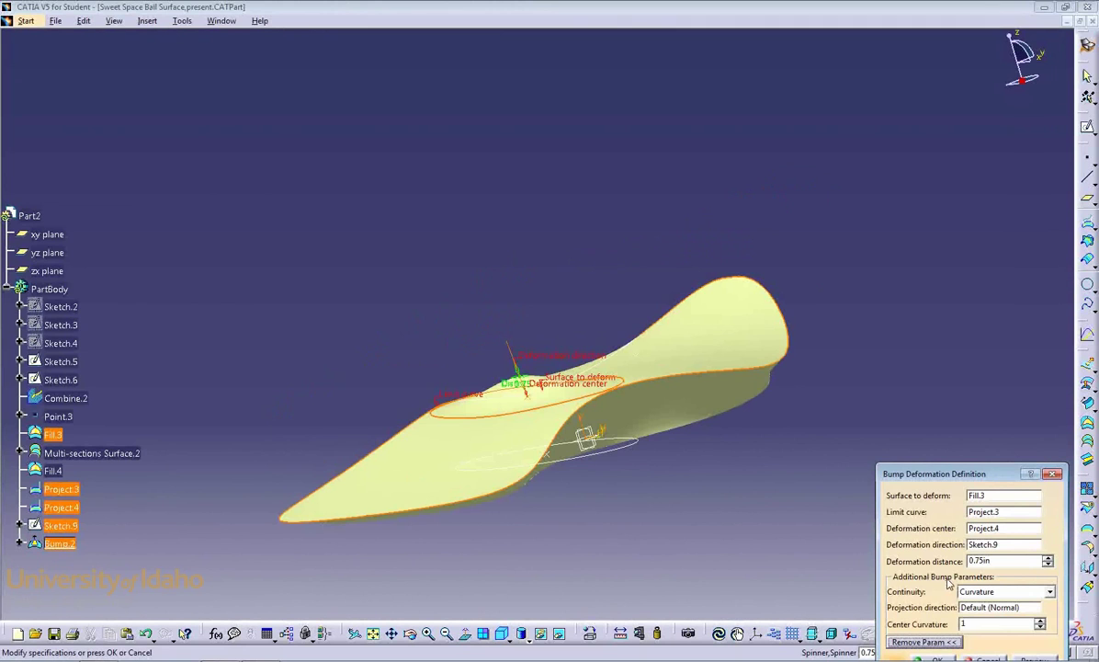
left_click(1050, 593)
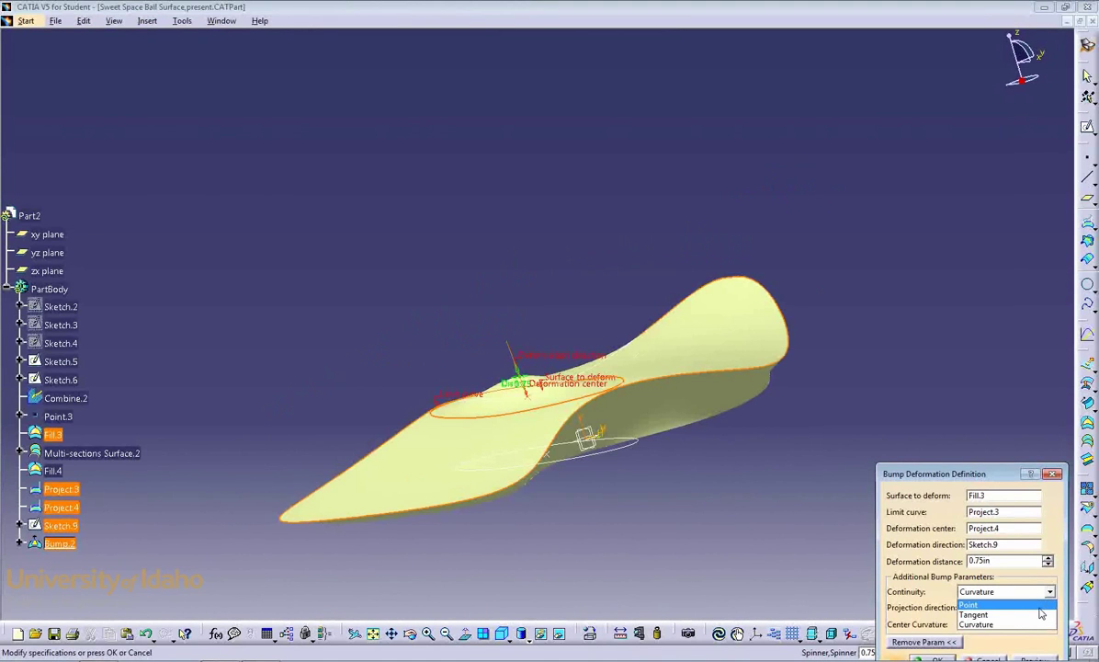
left_click(1039, 606)
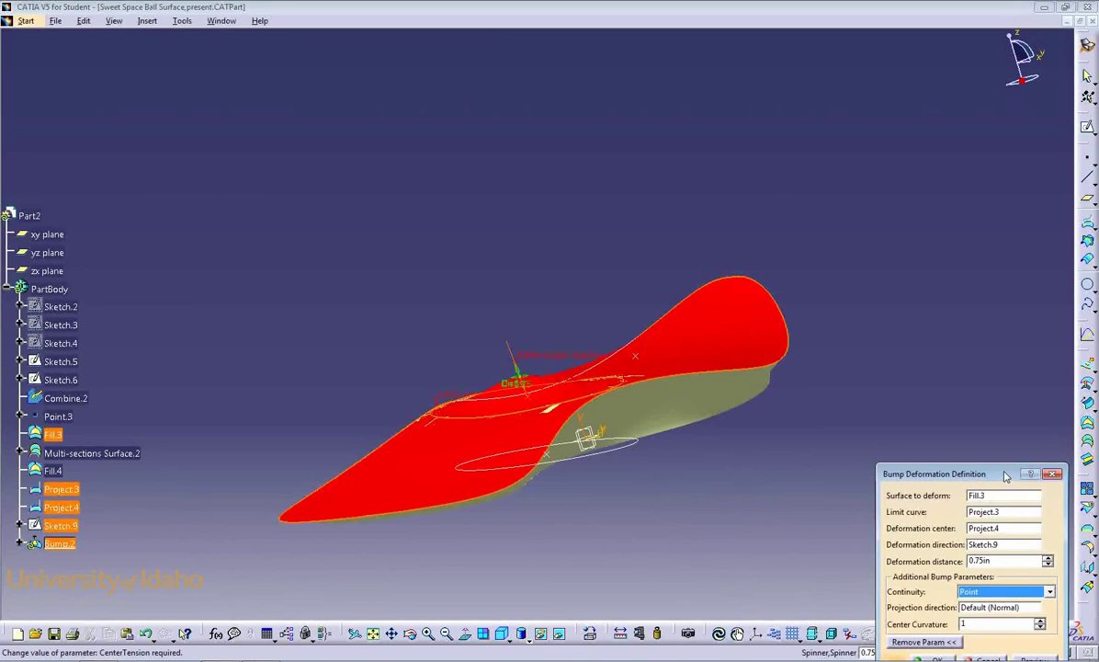
left_click_drag(1006, 477, 986, 421)
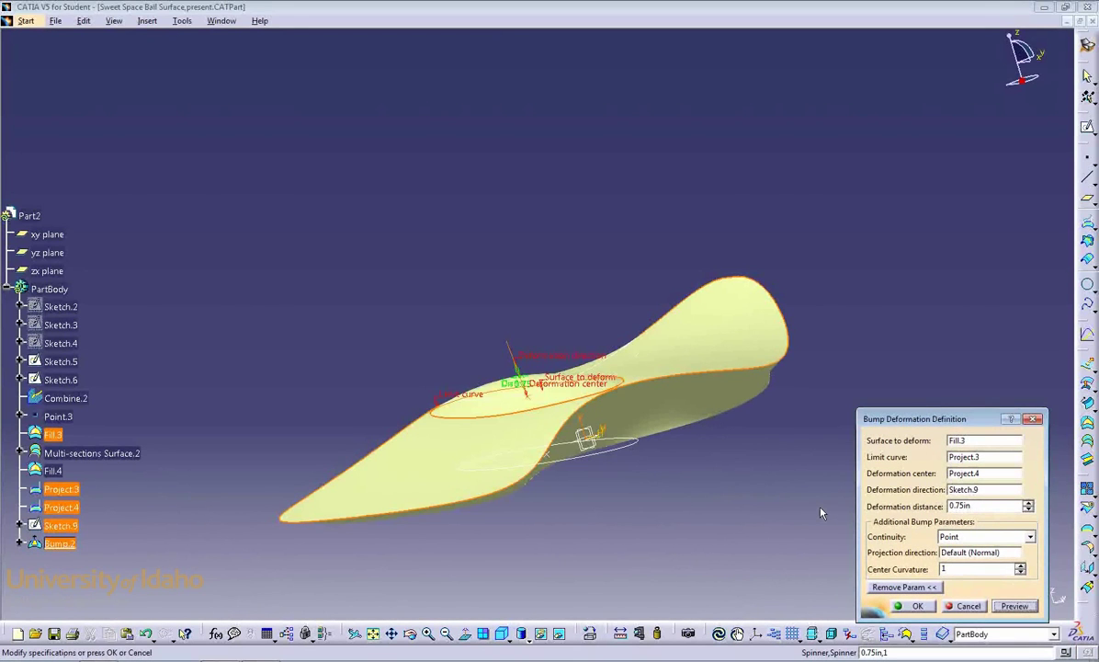
middle_click_drag(616, 432, 400, 225)
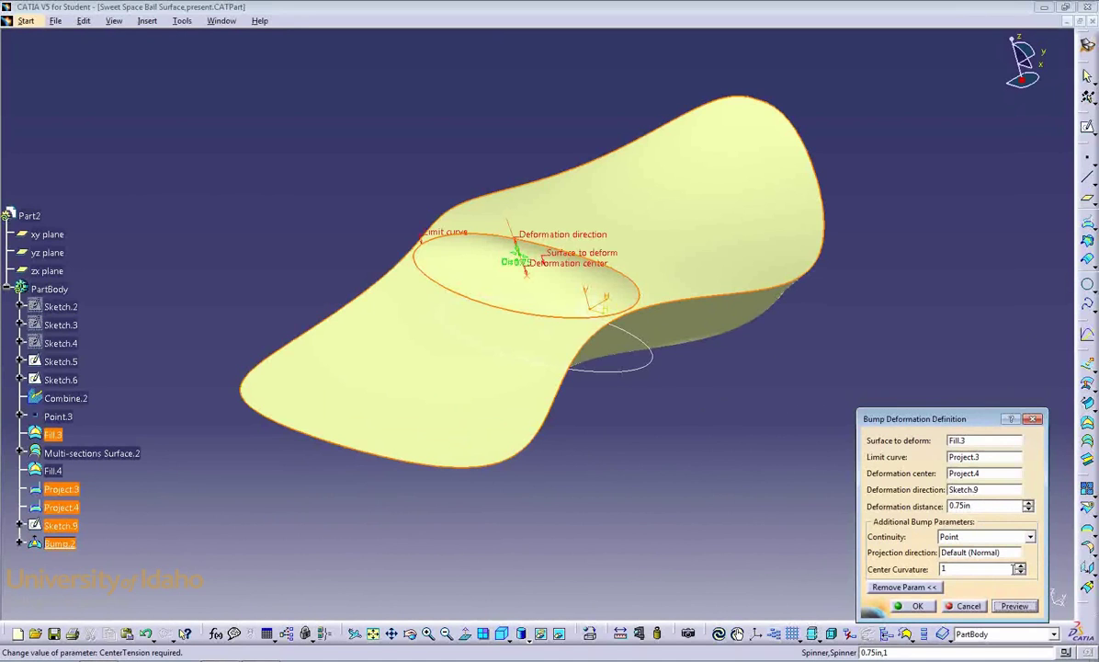
Try a center curvature of 1.3 for the bump, restore it to 1, and create the bump.
left_click(1019, 566)
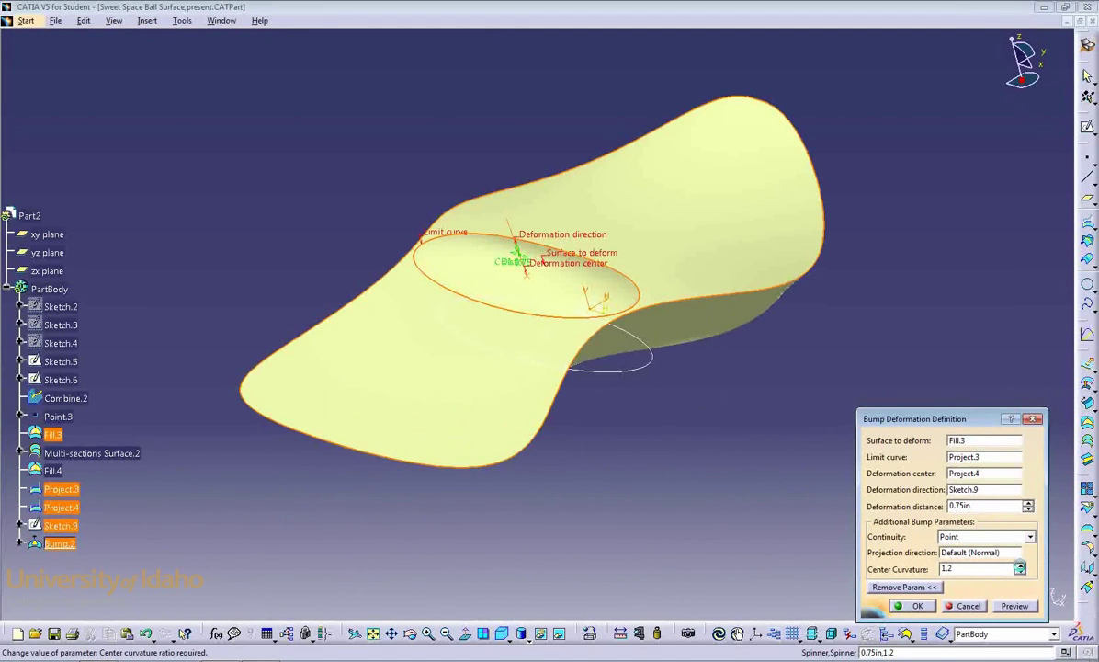
left_click(1020, 566)
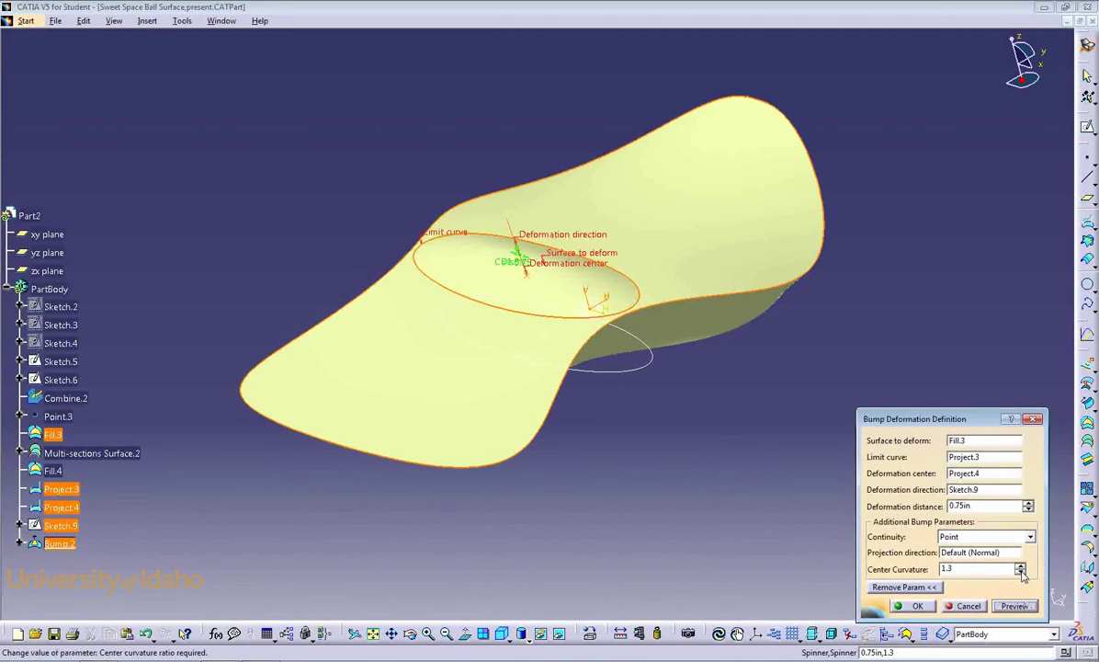
left_click(1020, 573)
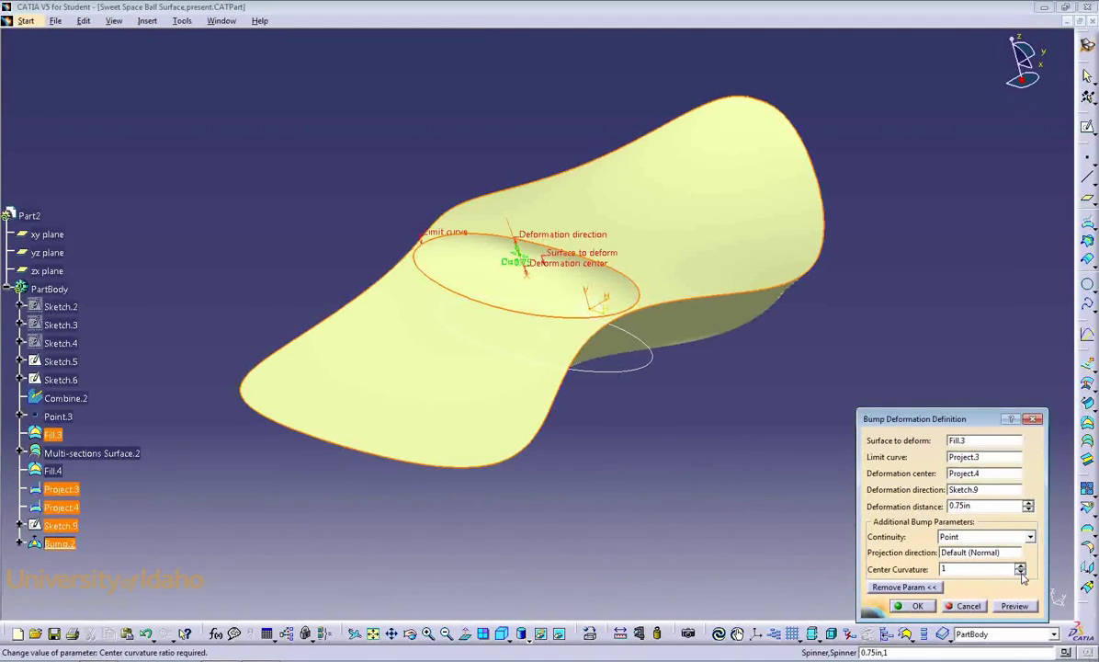
left_click(920, 607)
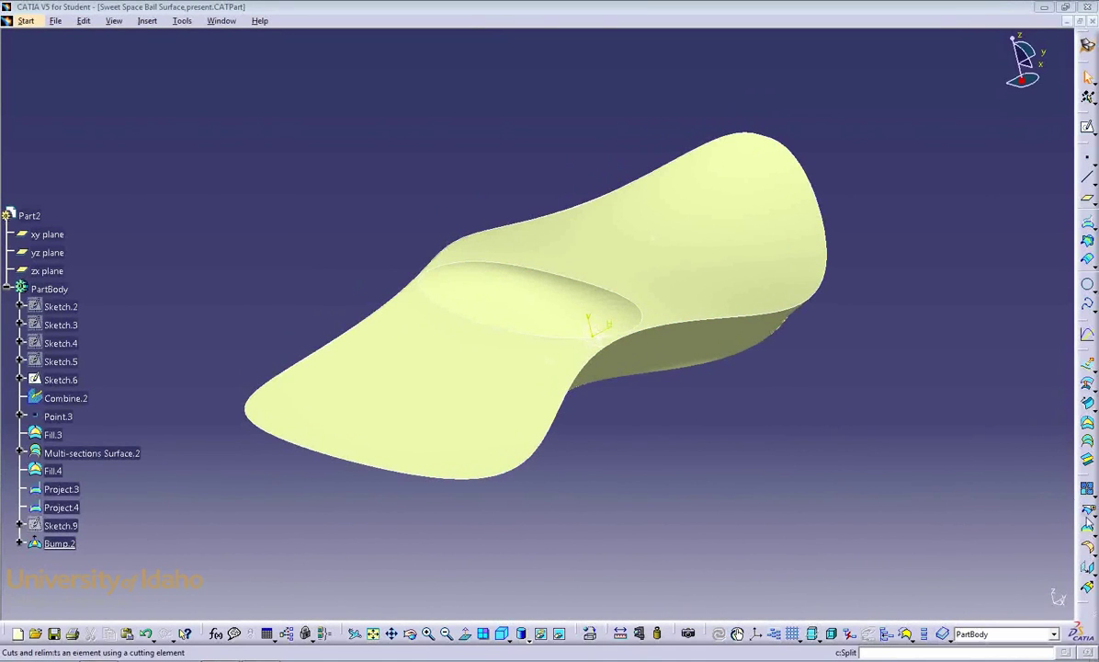
Apply a 2 in Edge Fillet to the bump's deformed face, using Tangency selection mode and Smooth extremities with Trim support.
left_click(1088, 570)
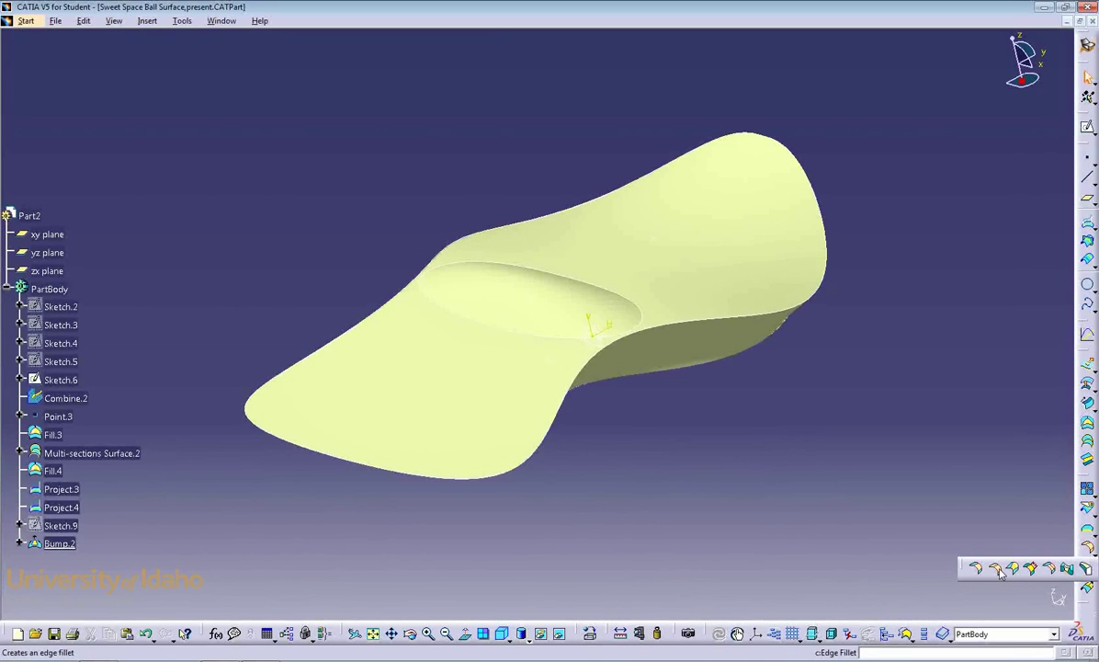
left_click(1001, 573)
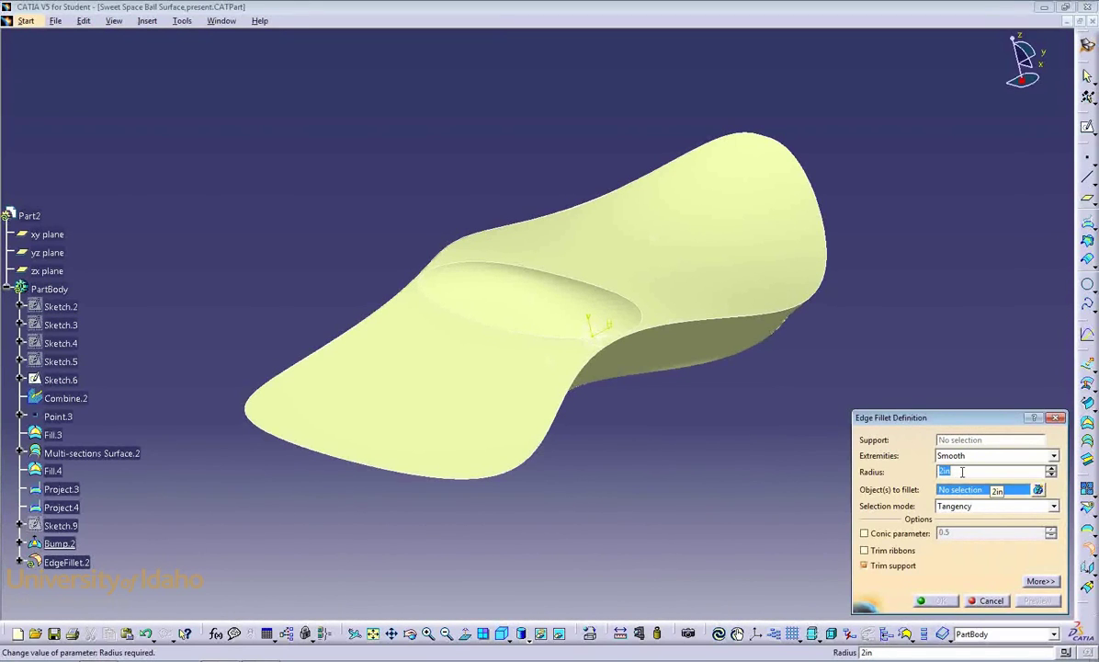
left_click(552, 315)
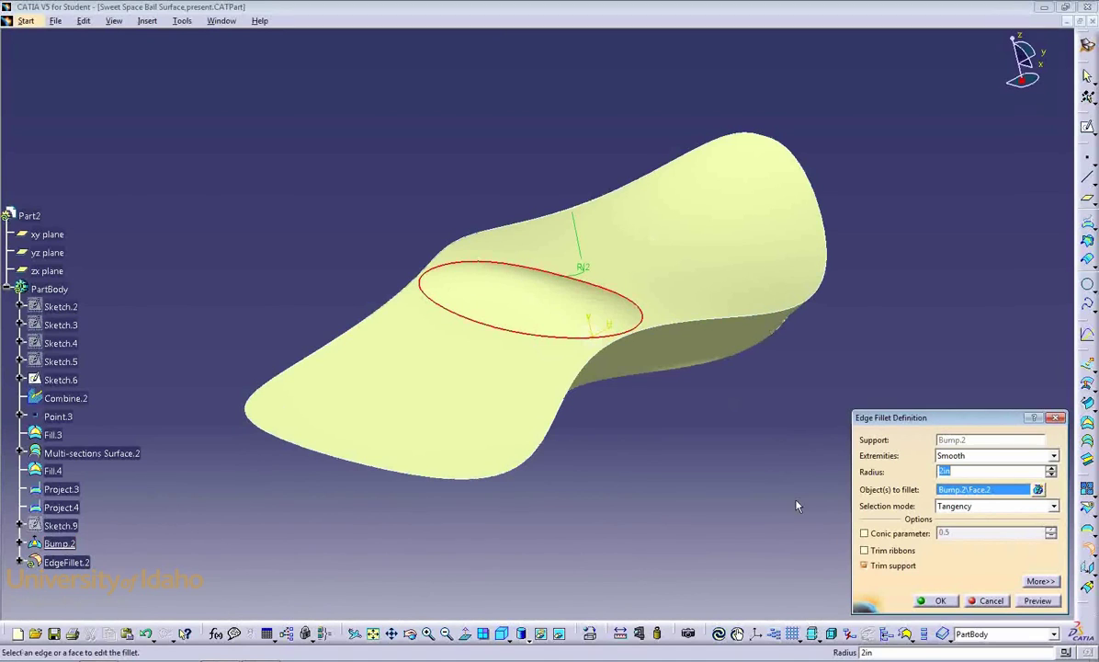
left_click(1037, 601)
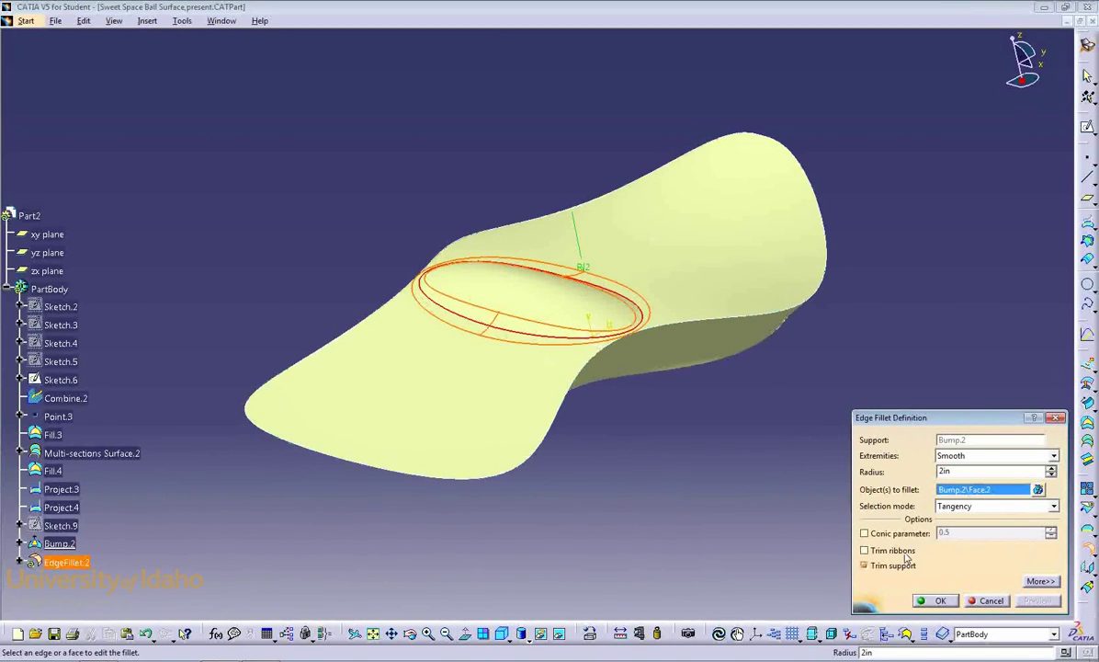
left_click(935, 600)
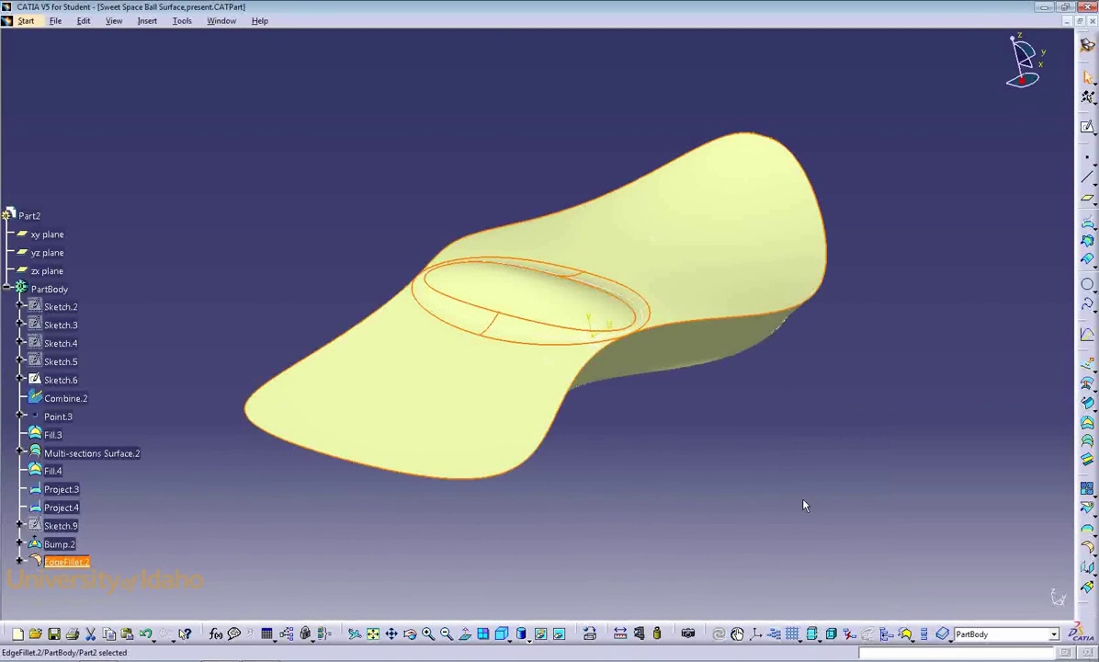
left_click(521, 356)
middle_click_drag(713, 482, 717, 482)
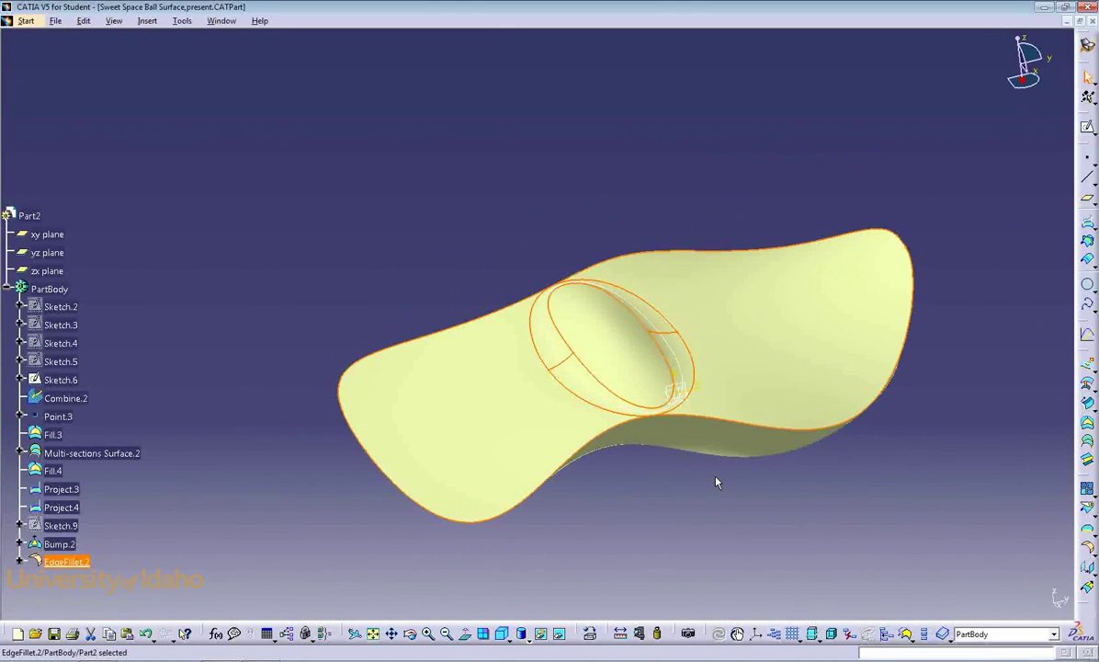